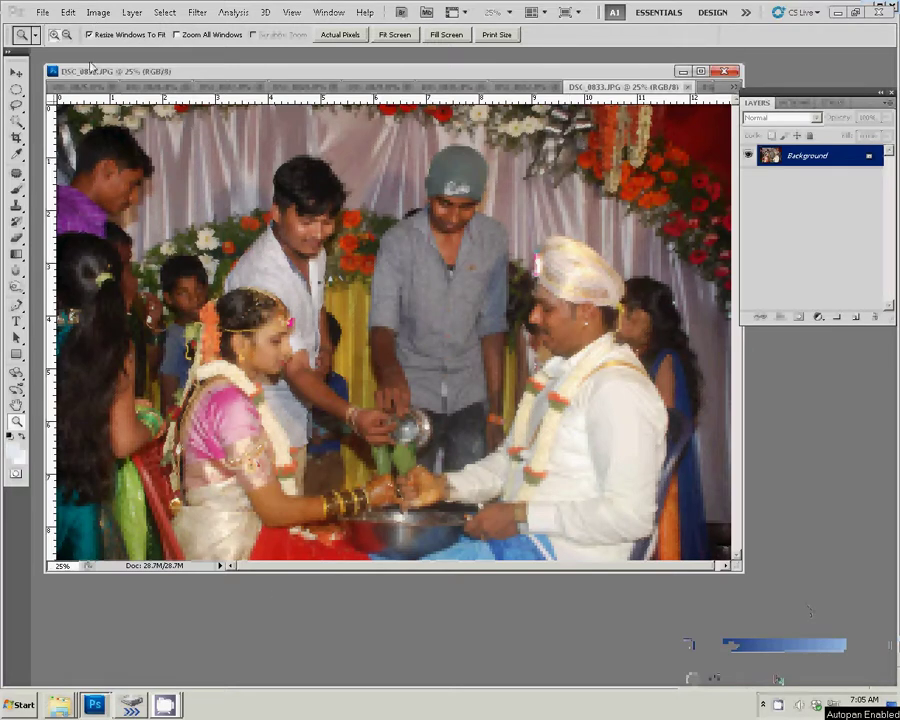
- Resize DSC_0833.JPG to 8 inches wide (2400 × 1607 px at 300 ppi) with proportions constrained
click(97, 12)
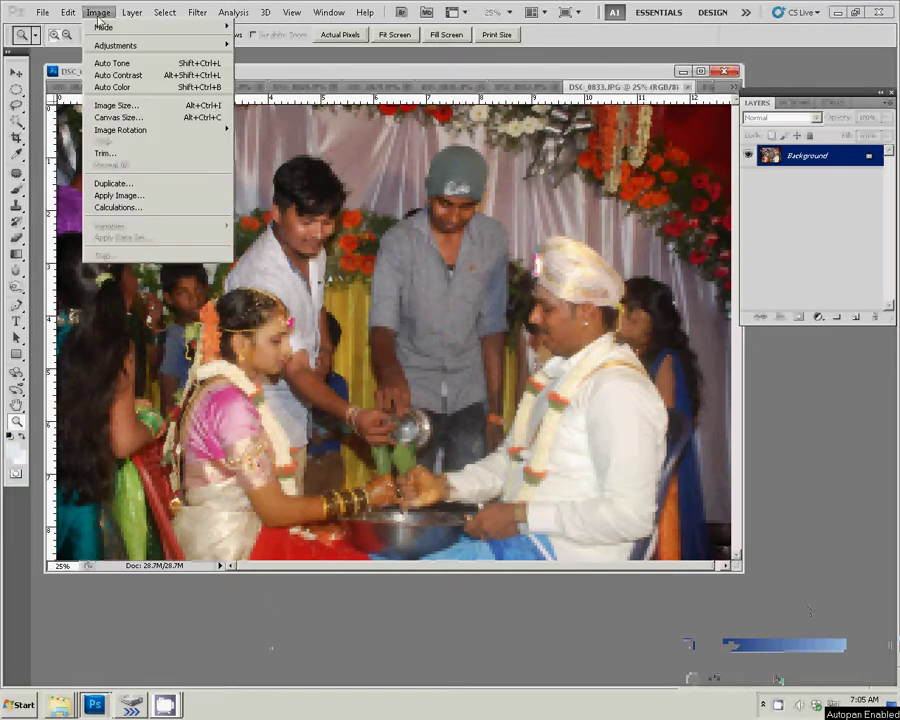
click(118, 106)
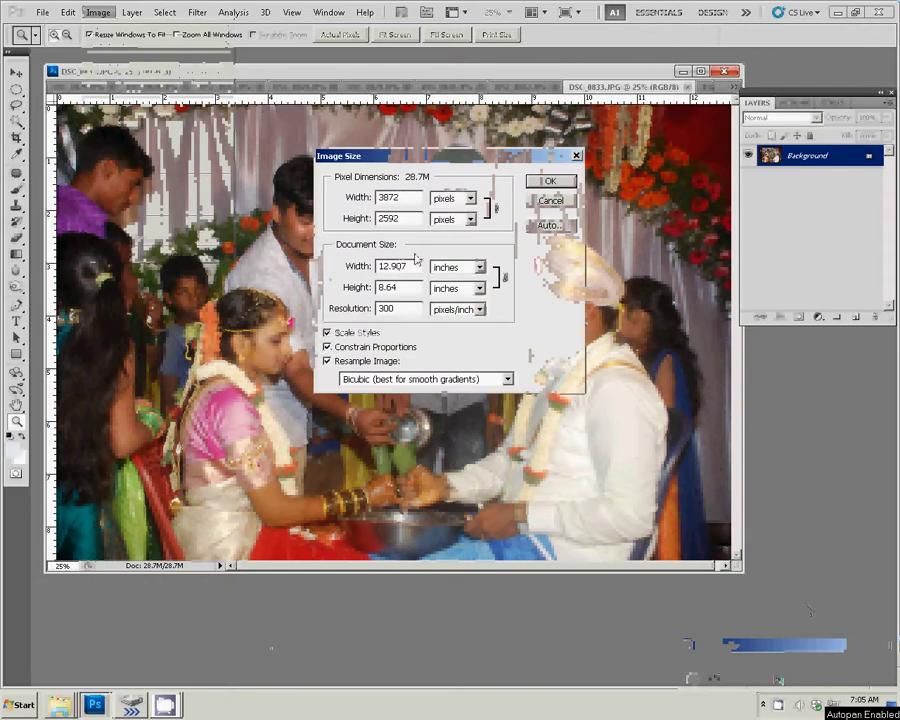
click(378, 267)
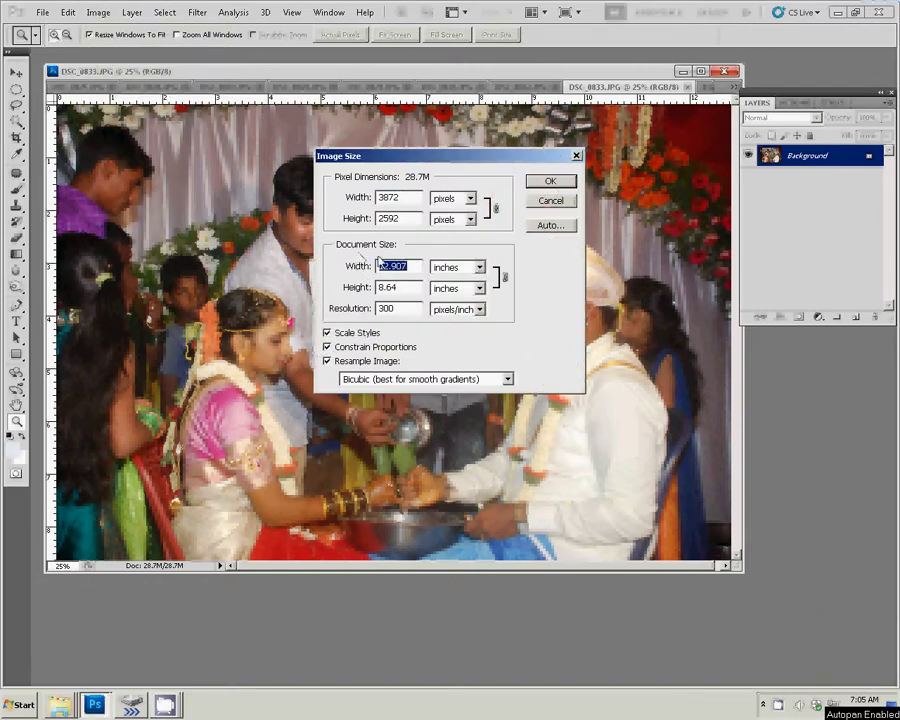
text(8)
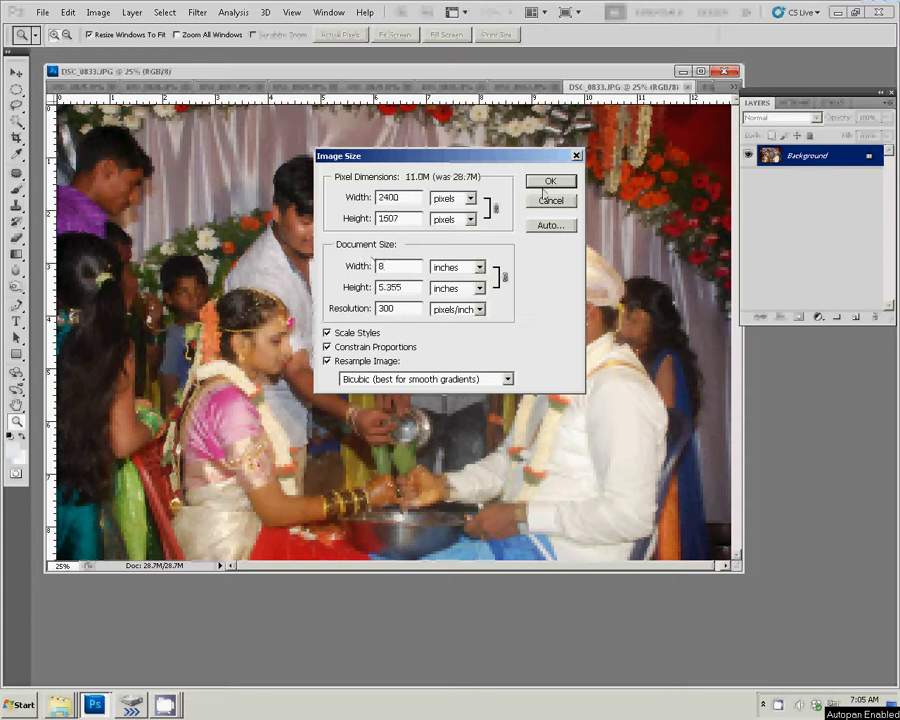
key(Return)
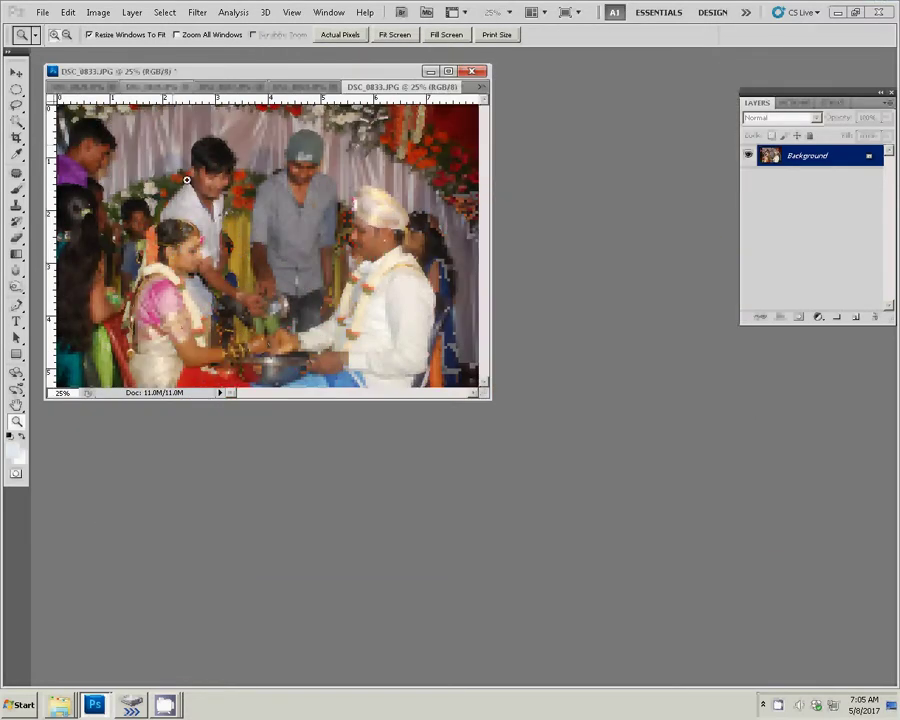
- Fit the photo on screen, select all of it, and cut it to the clipboard
right_click(250, 205)
click(259, 215)
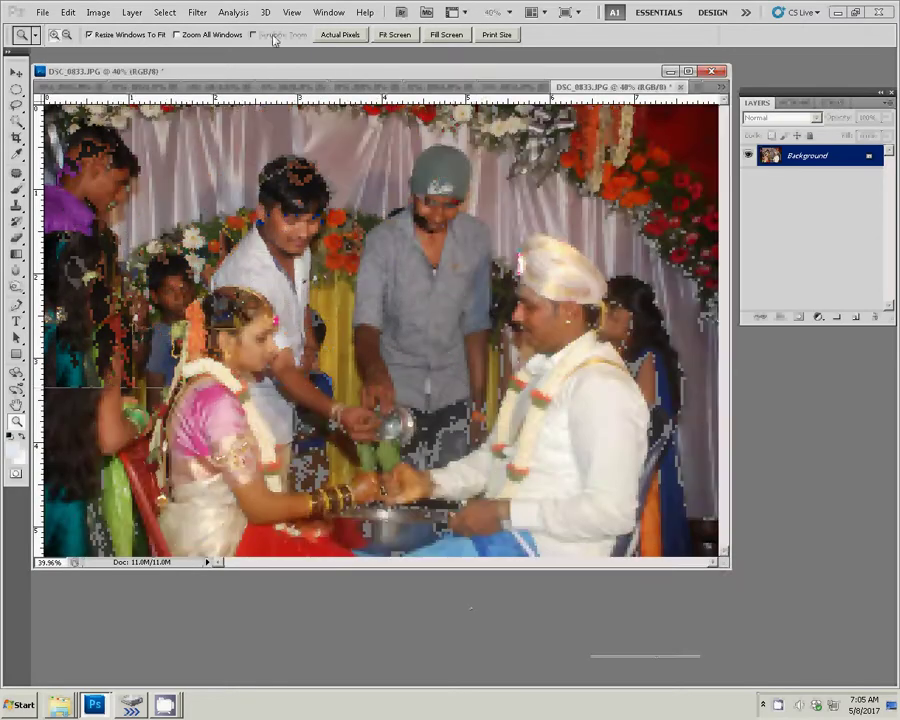
click(165, 13)
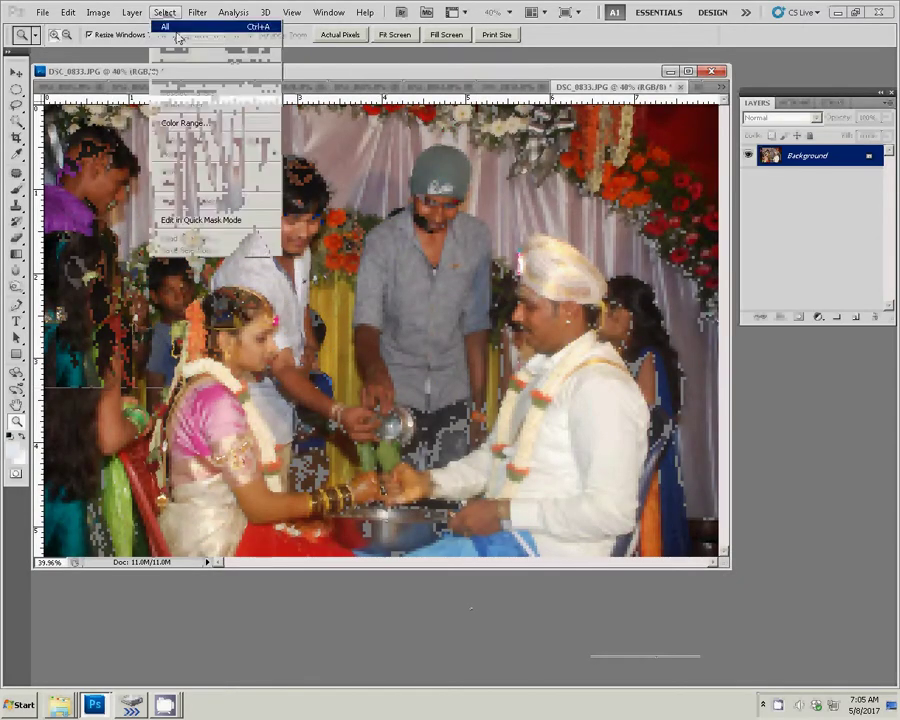
click(176, 30)
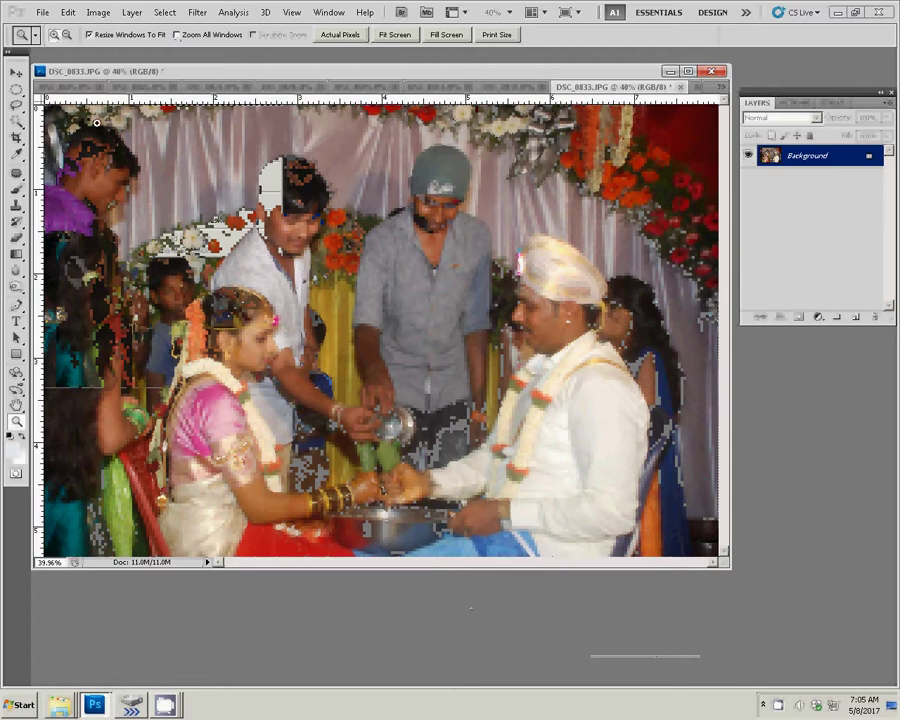
click(68, 12)
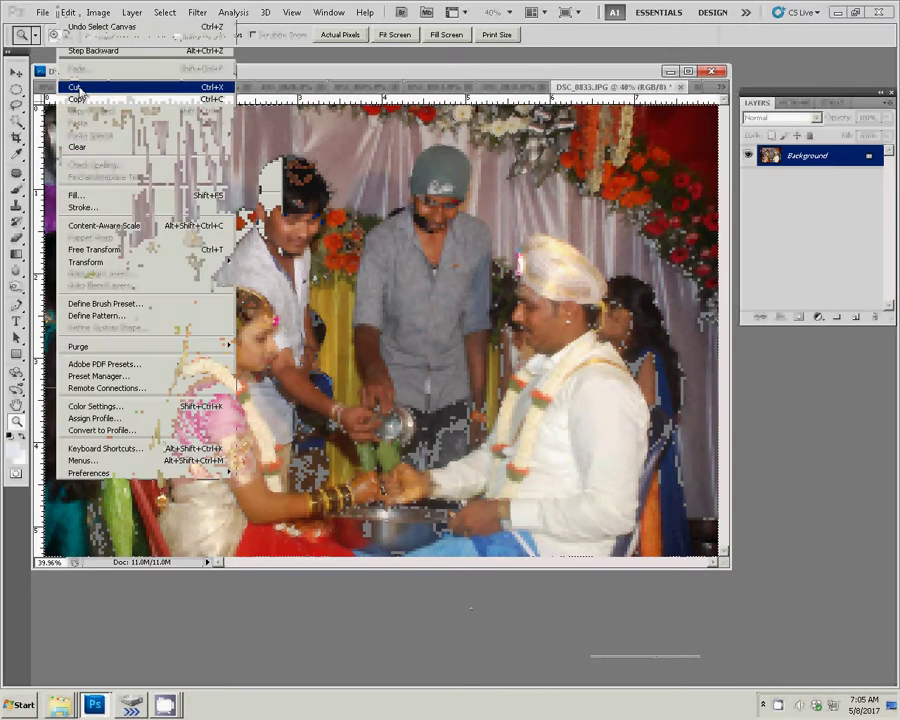
click(80, 88)
key(alt+e)
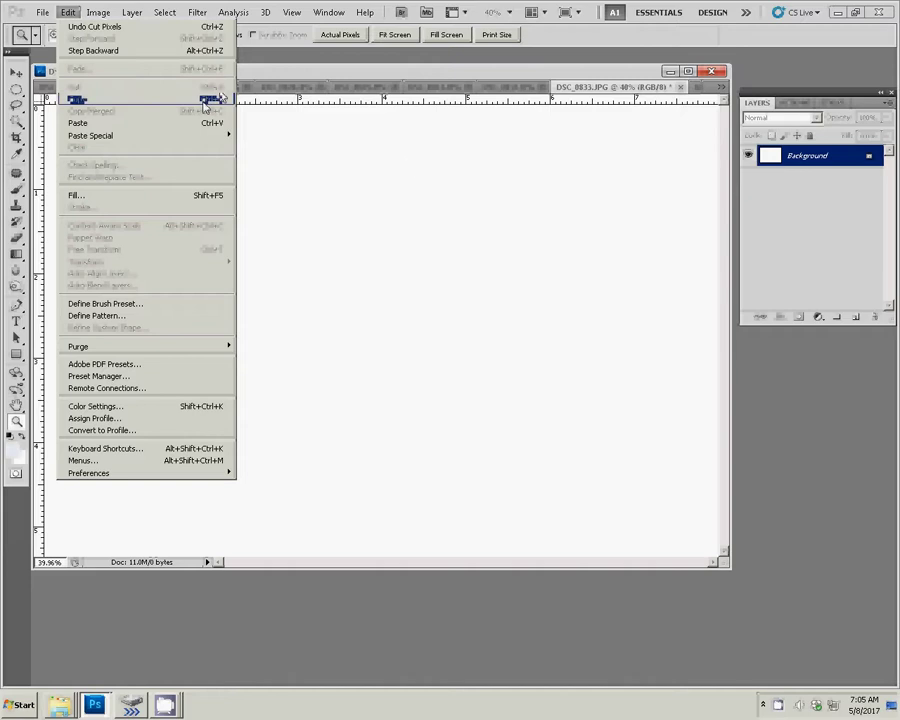
- Close DSC_0833.JPG without saving changes
click(451, 77)
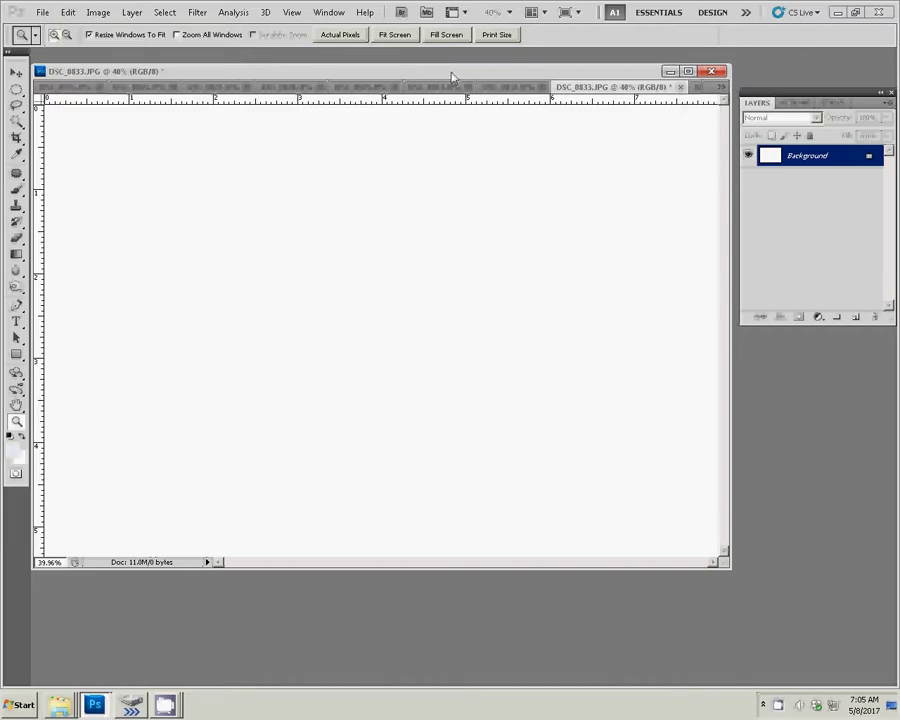
key(ctrl+alt+w)
click(462, 263)
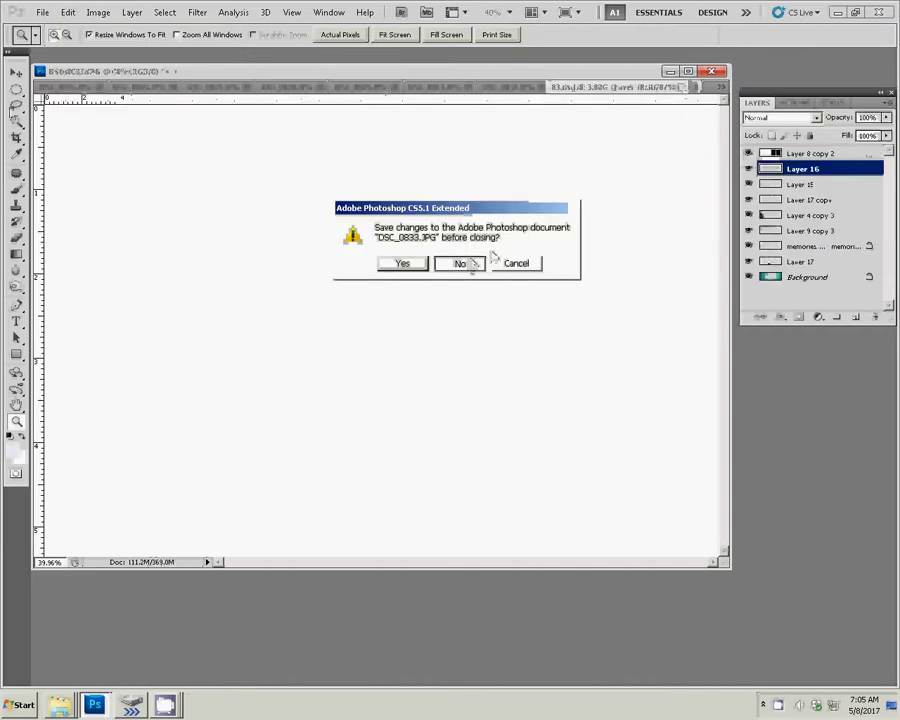
click(472, 264)
- Duplicate the four black frames of Layer 8 copy 2 onto the spread's left half
key(v)
click(603, 384)
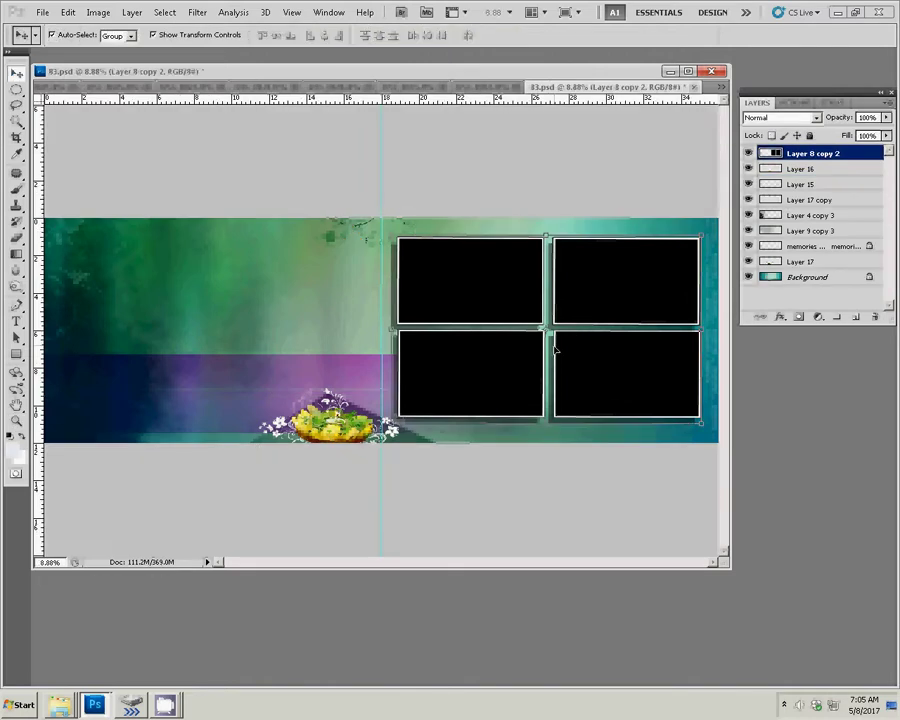
drag(652, 290, 314, 295)
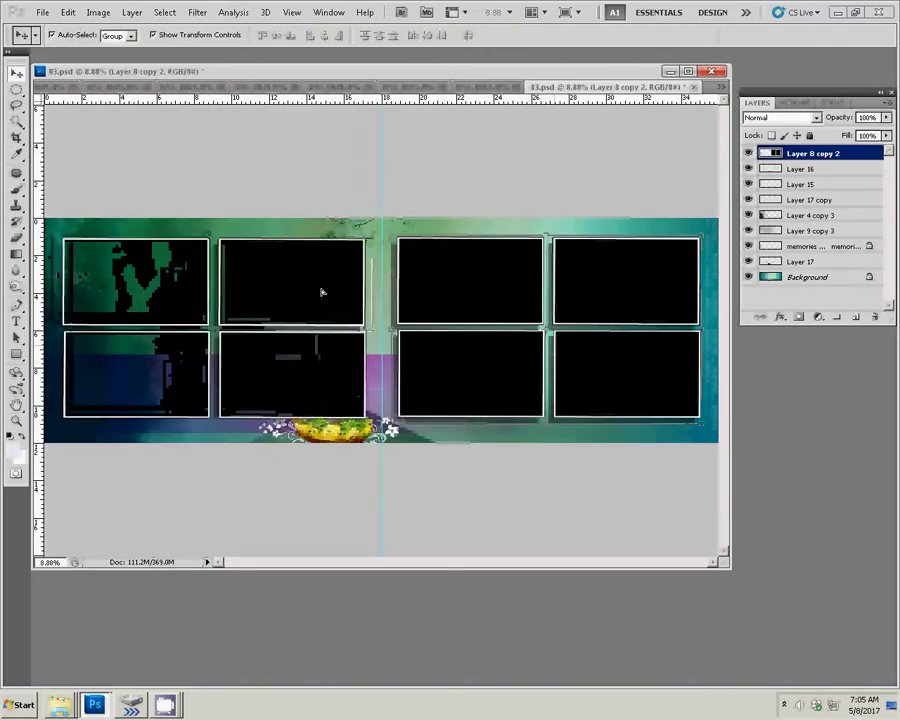
- Paste the photo into the bottom-right black frame with Magic Wand and Paste Into
click(654, 362)
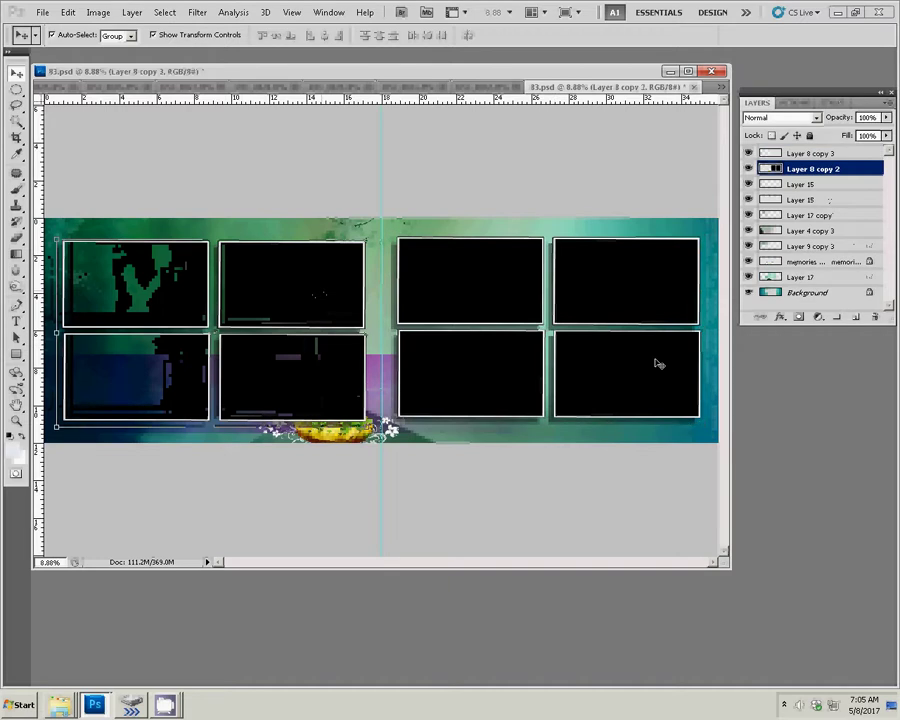
click(16, 95)
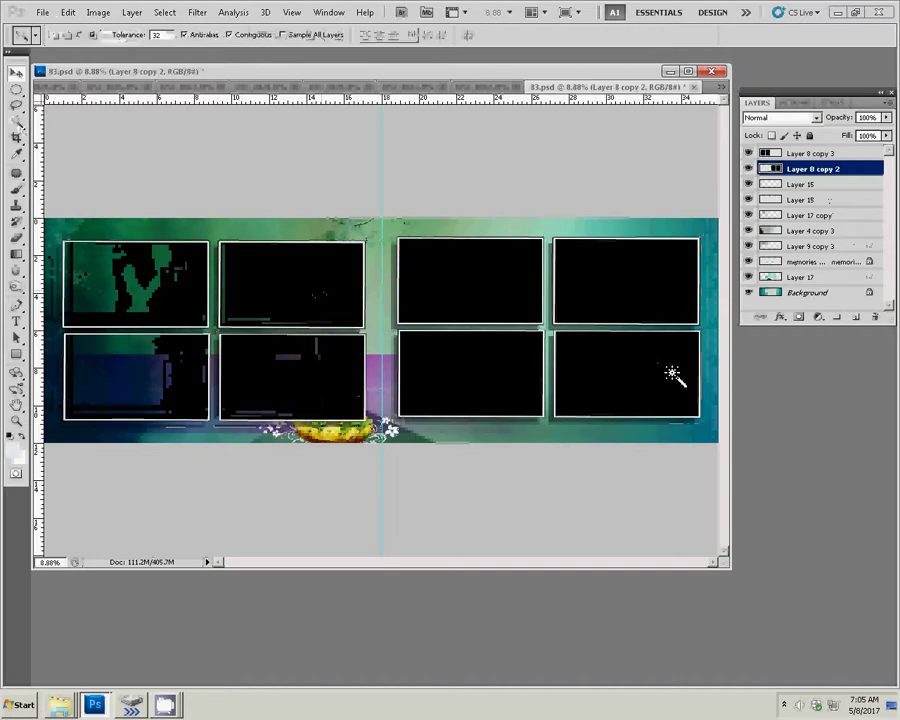
click(656, 392)
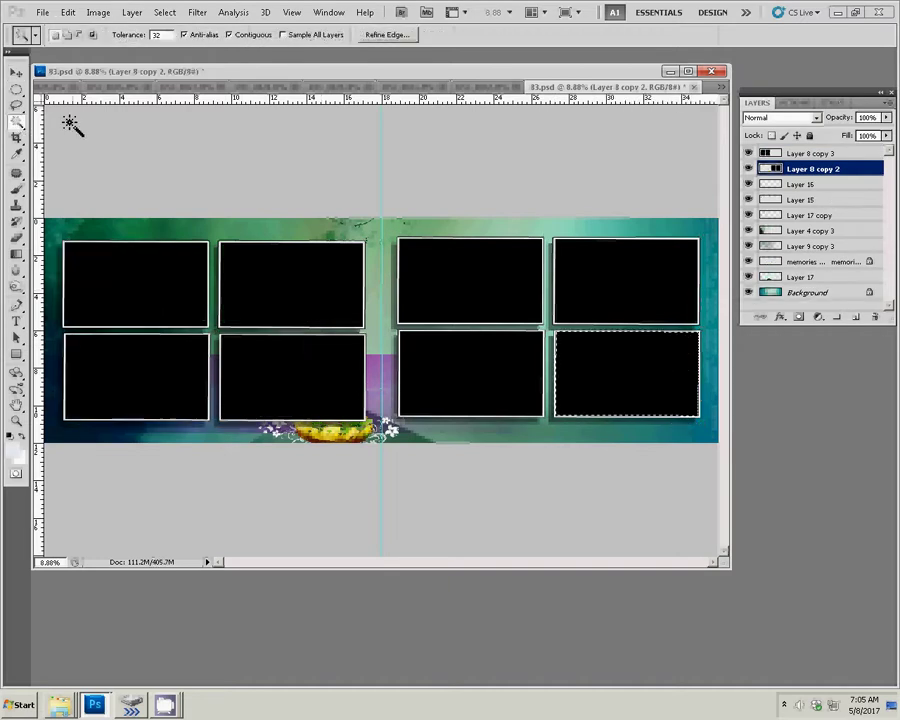
click(65, 12)
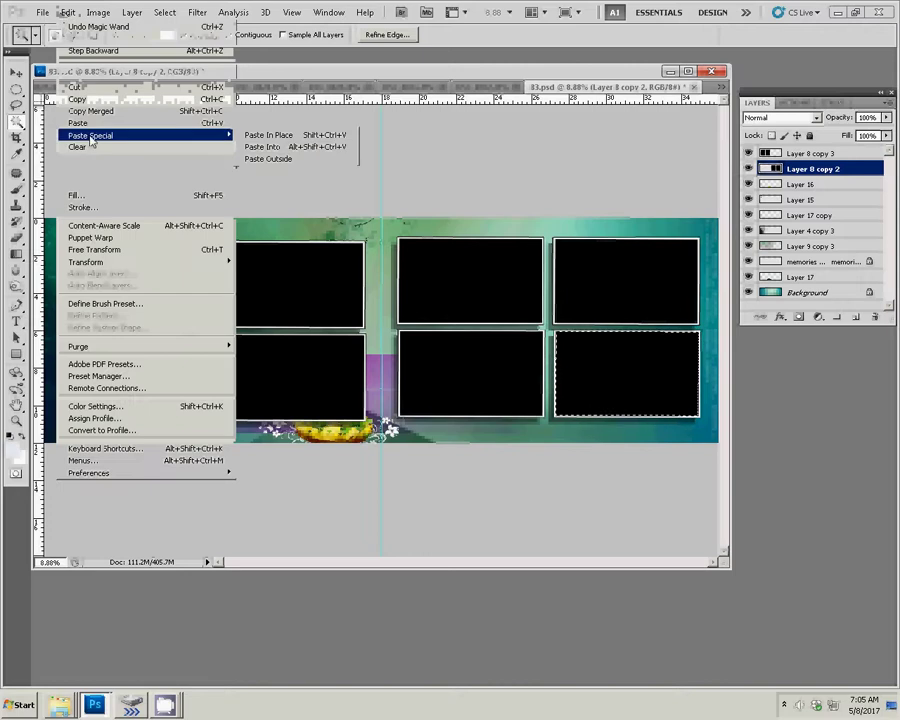
click(262, 147)
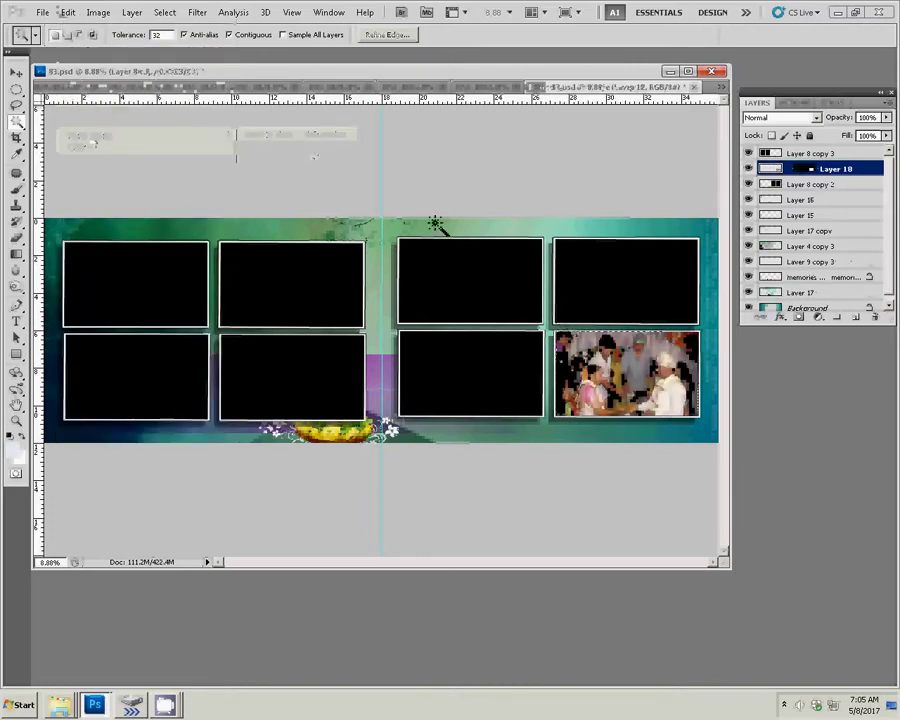
key(v)
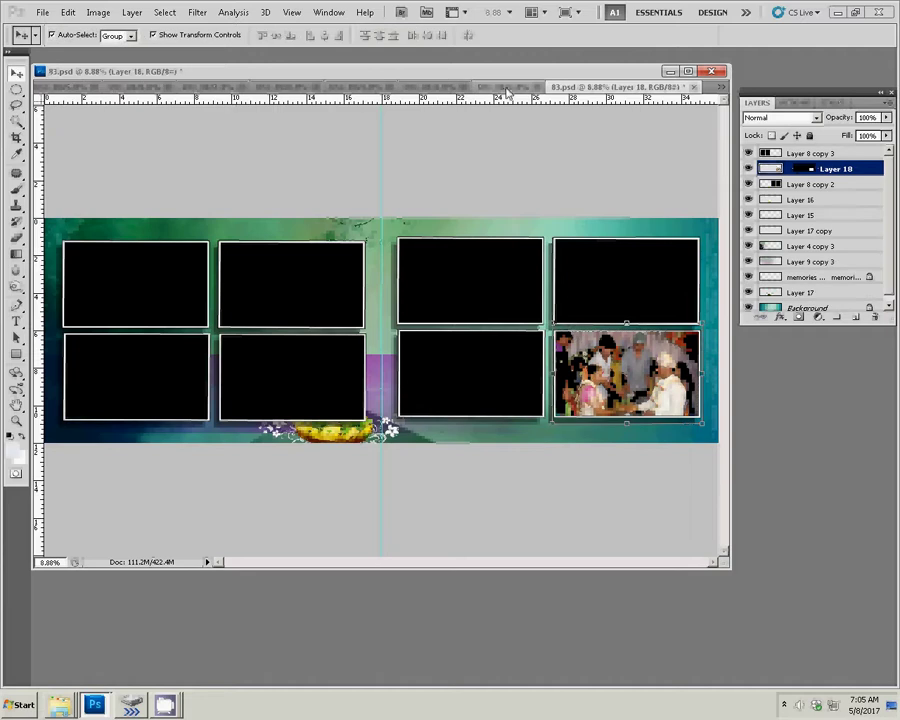
click(498, 88)
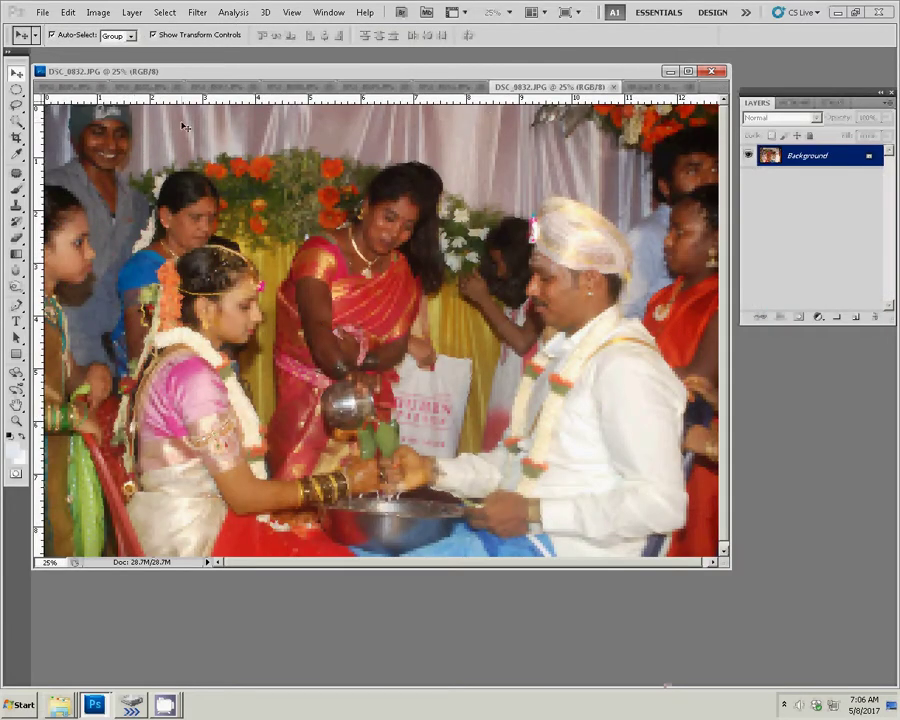
- Resize DSC_0832.JPG to 8 inches wide, then close it without saving
click(98, 12)
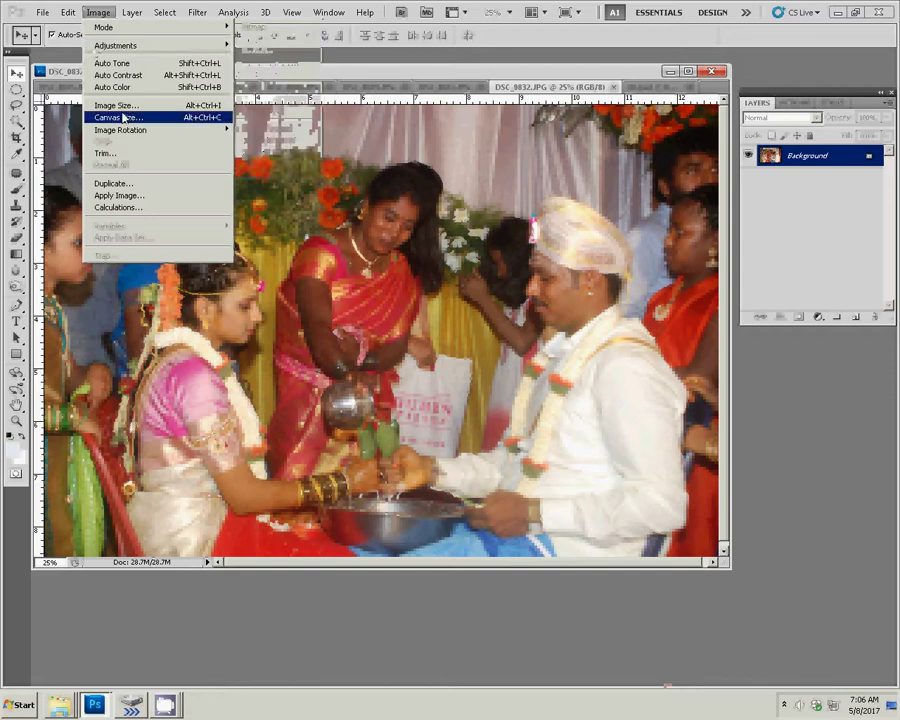
click(216, 106)
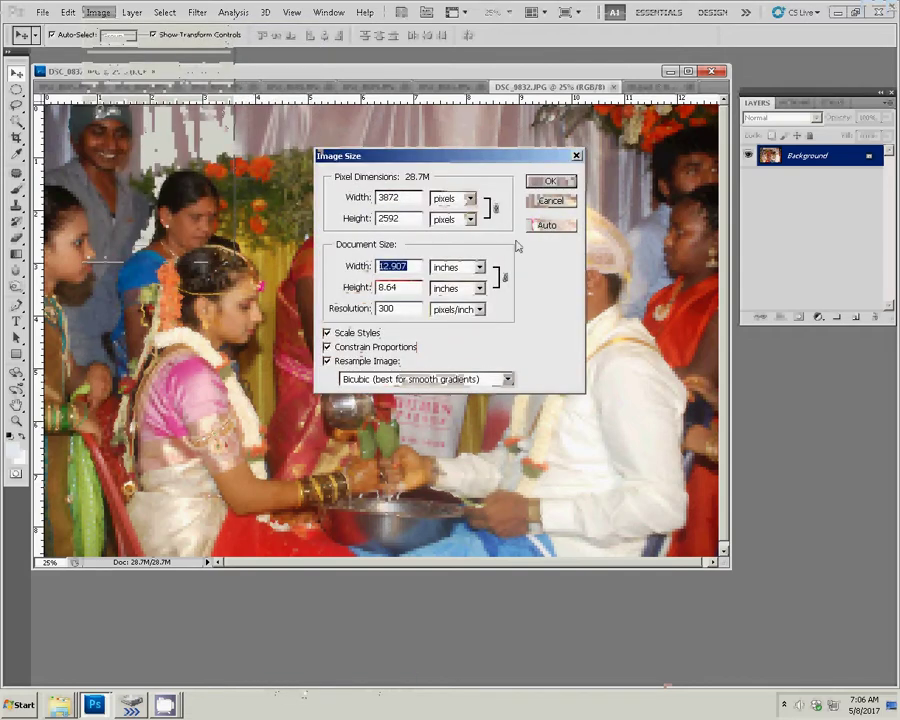
text(8)
key(Return)
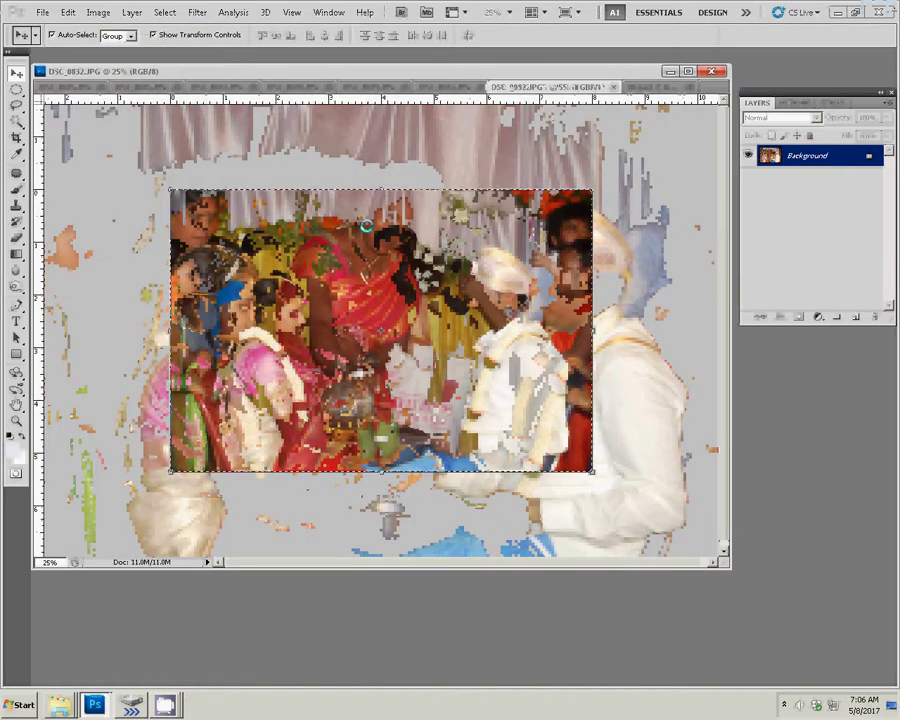
key(ctrl+w)
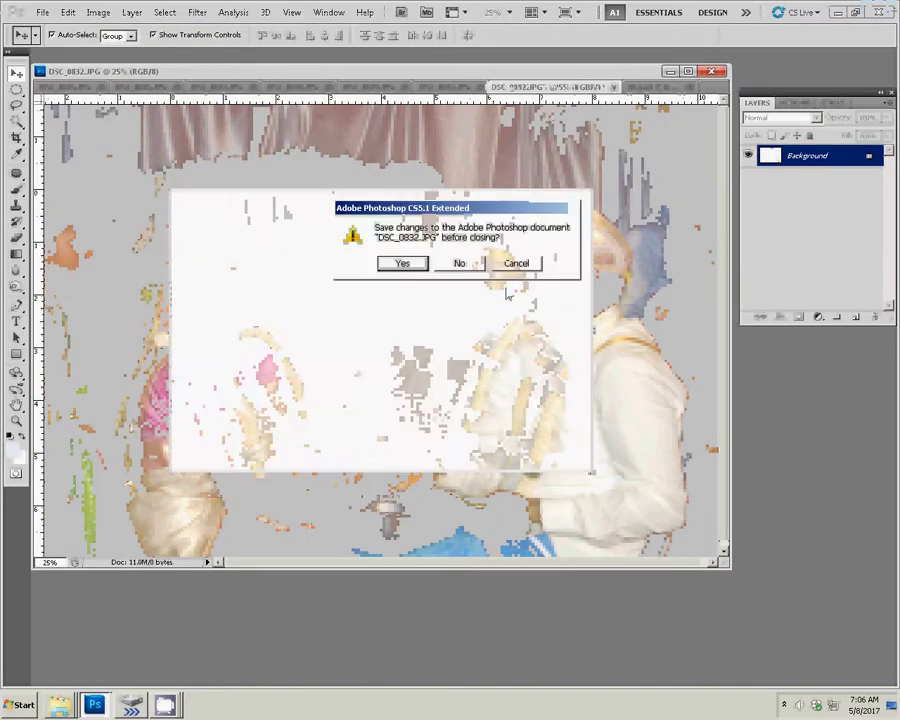
click(460, 264)
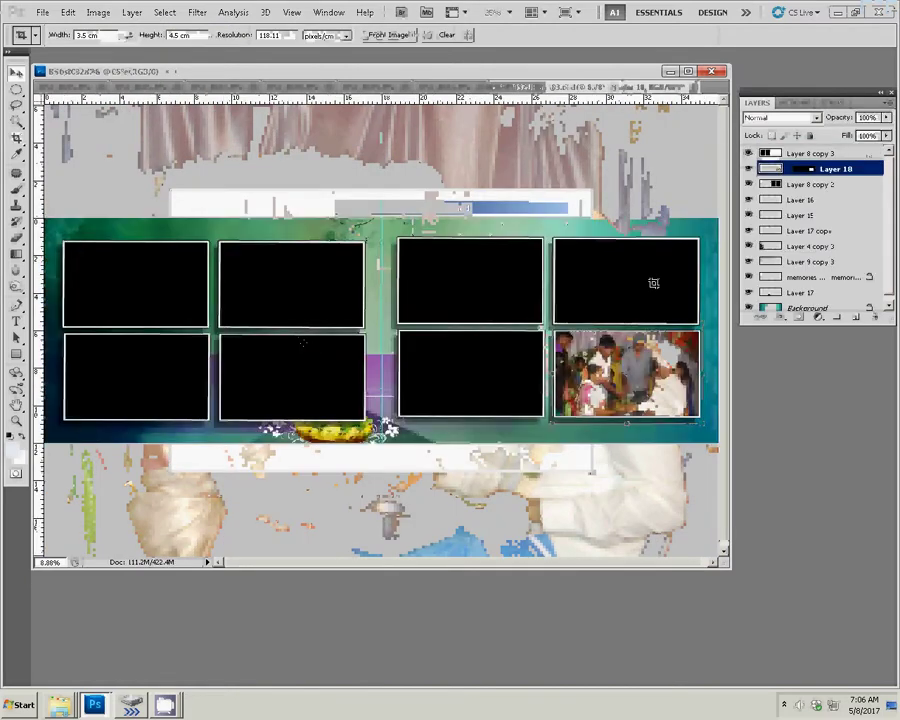
- Paste the DSC_0832 photo into the top-right black frame as masked Layer 19
key(v)
click(648, 278)
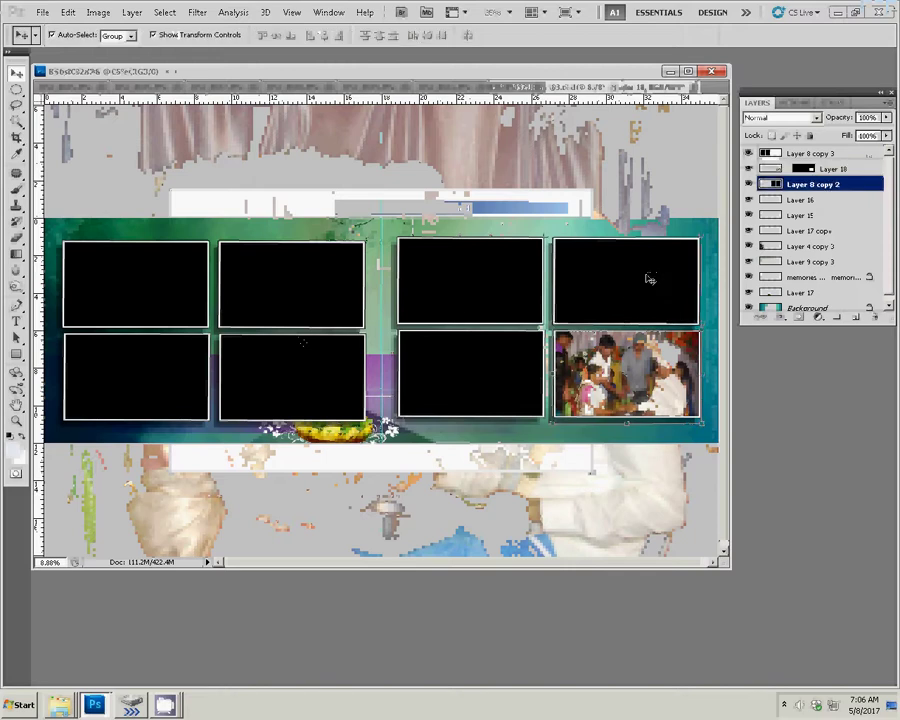
key(w)
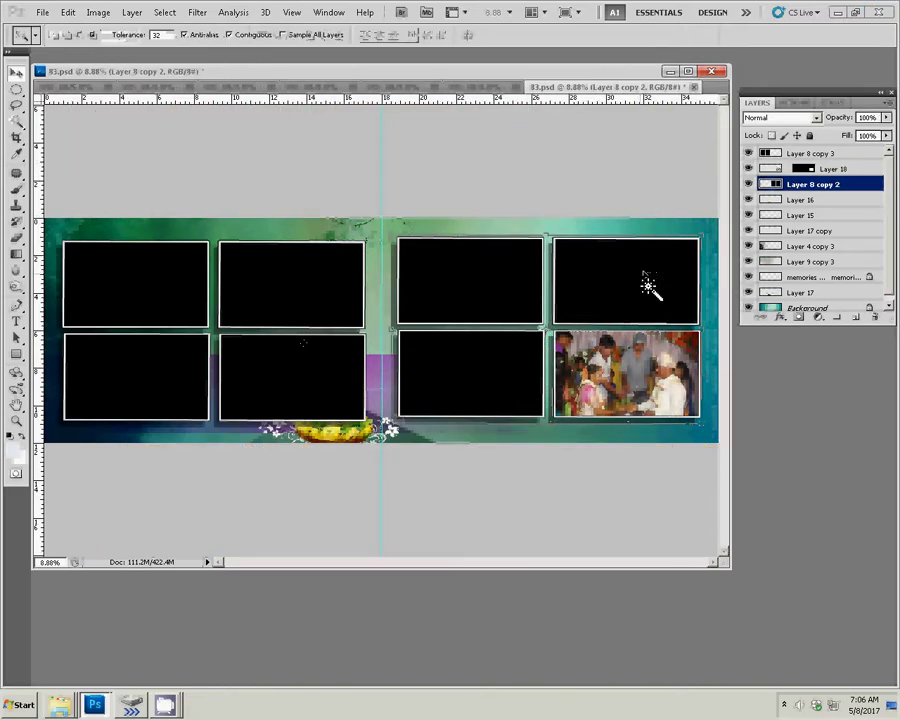
click(643, 283)
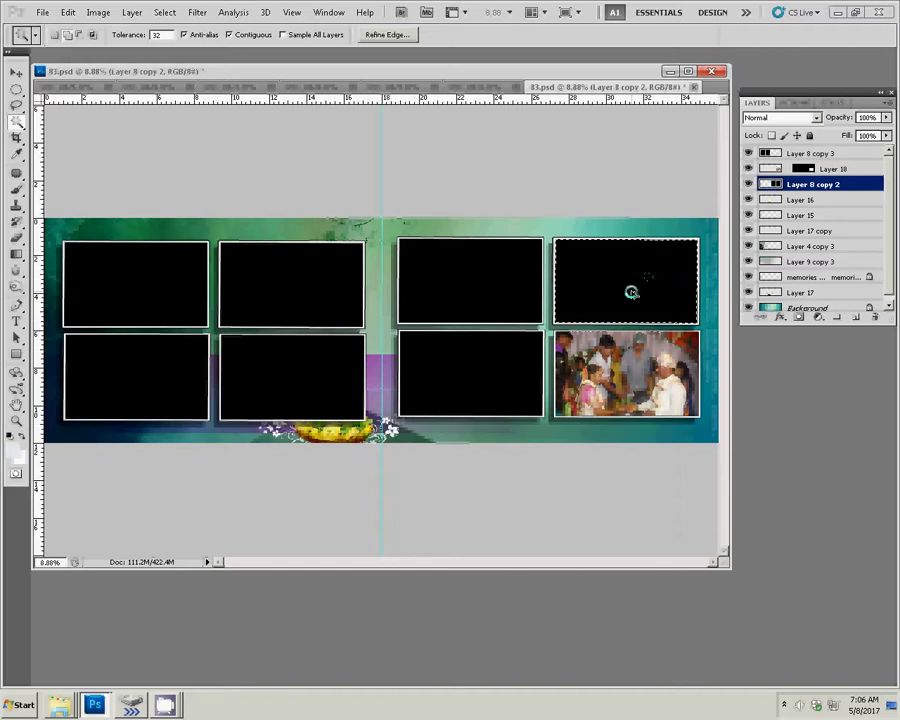
key(ctrl+j)
key(ctrl+alt+shift+v)
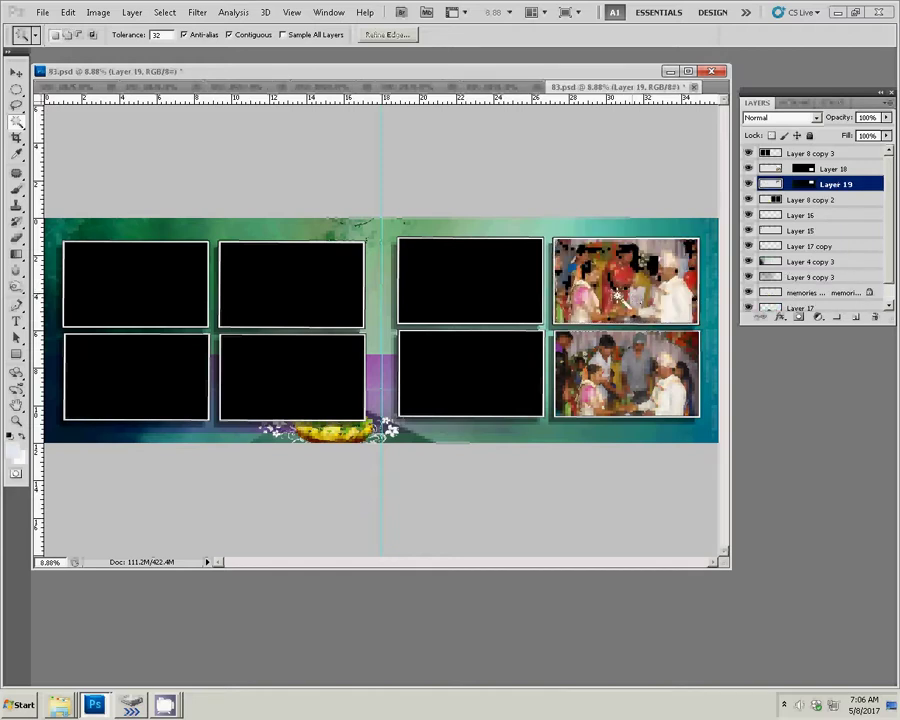
key(v)
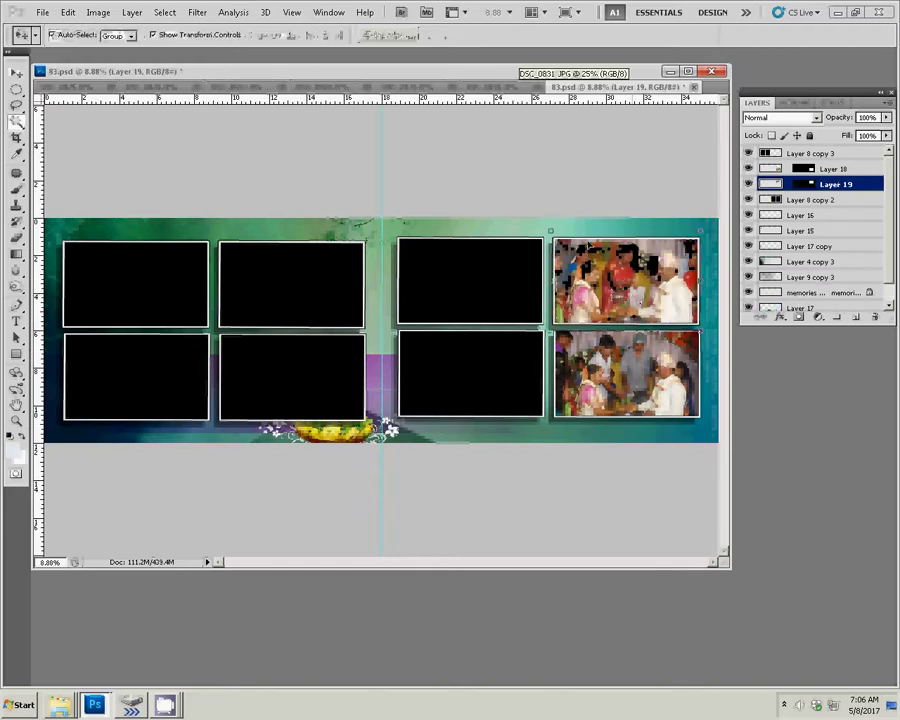
- Resize DSC_0831.JPG to 8 inches wide, copy it, and close it unsaved
key(ctrl+Tab)
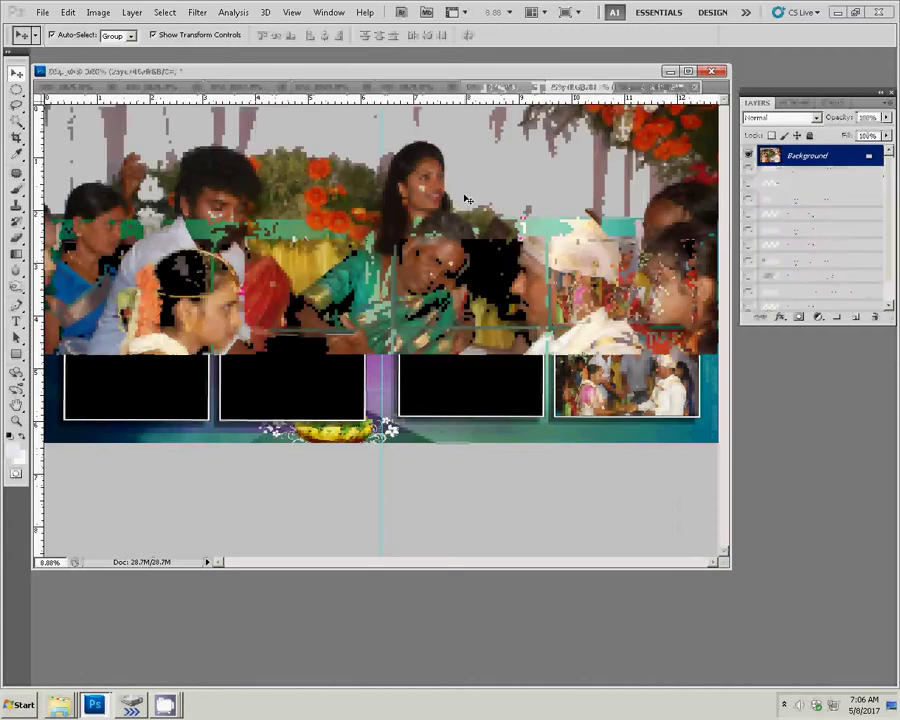
key(ctrl+alt+i)
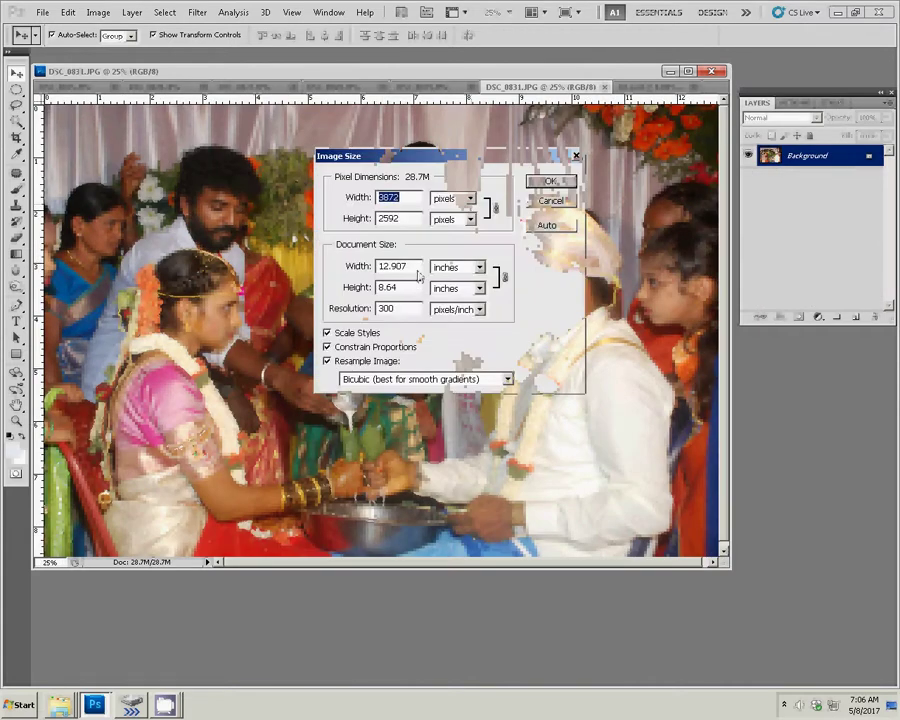
click(358, 266)
text(8)
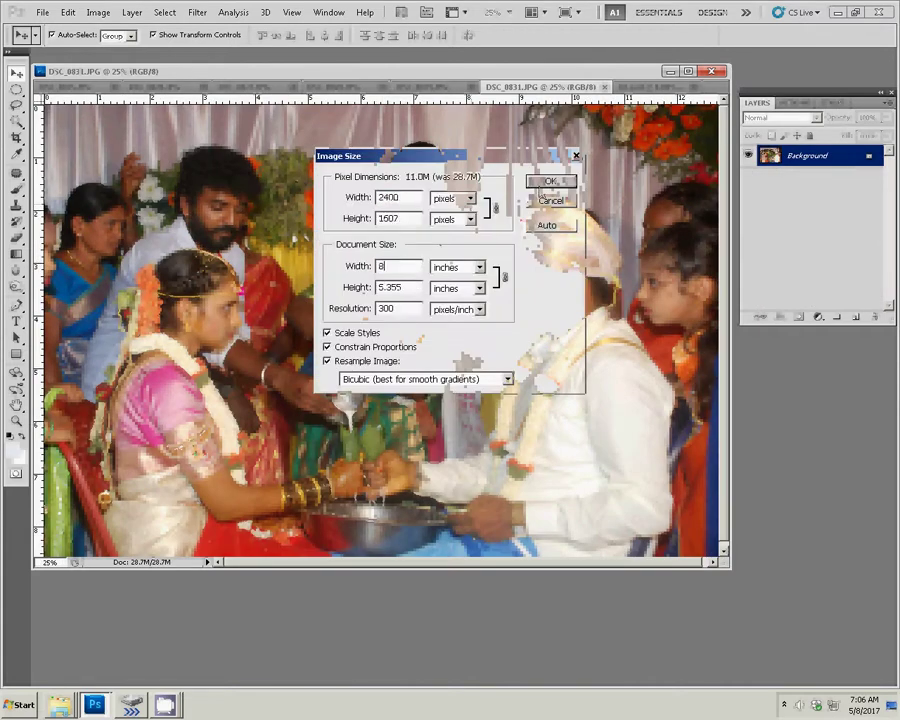
click(551, 183)
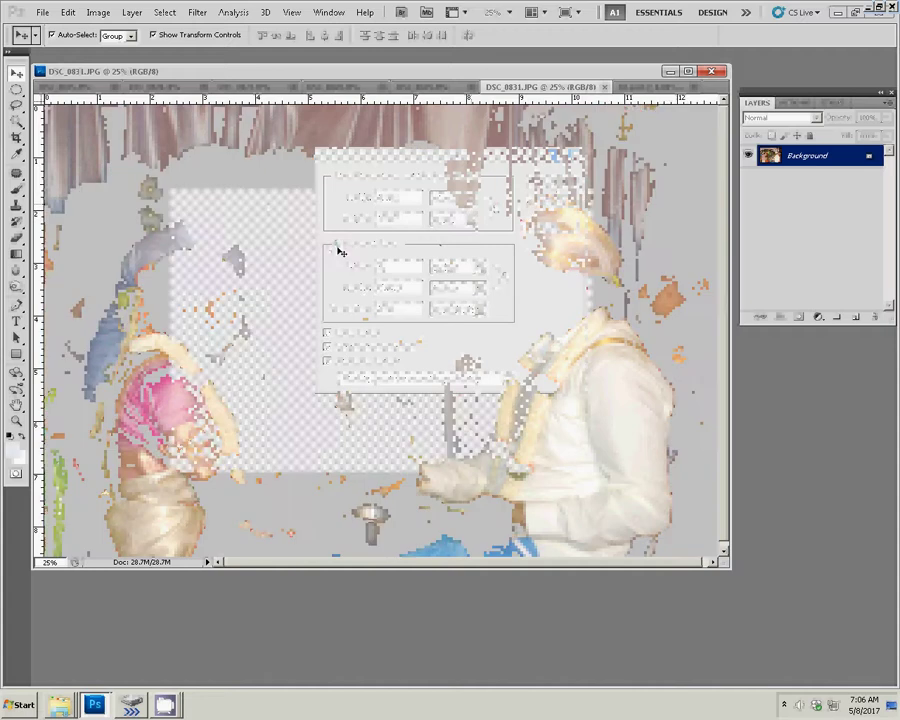
key(ctrl+a)
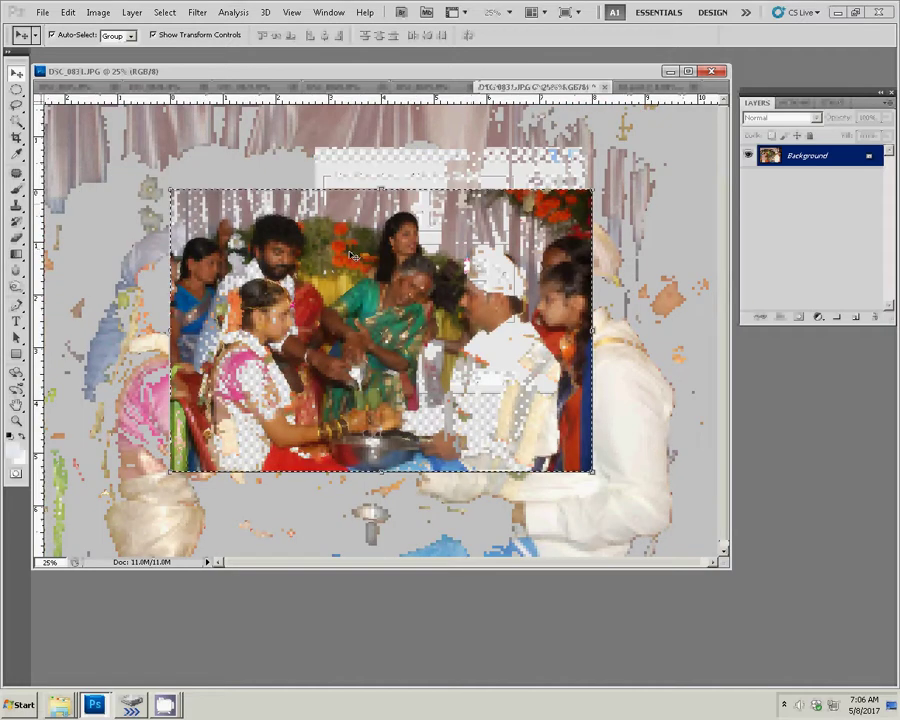
key(BackSpace)
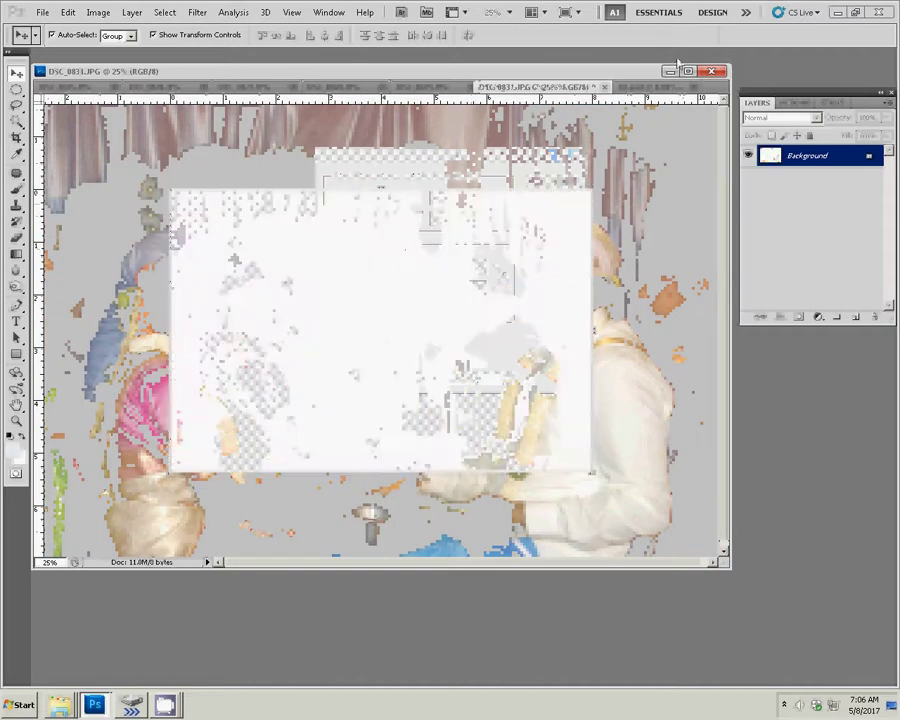
key(ctrl+w)
click(461, 264)
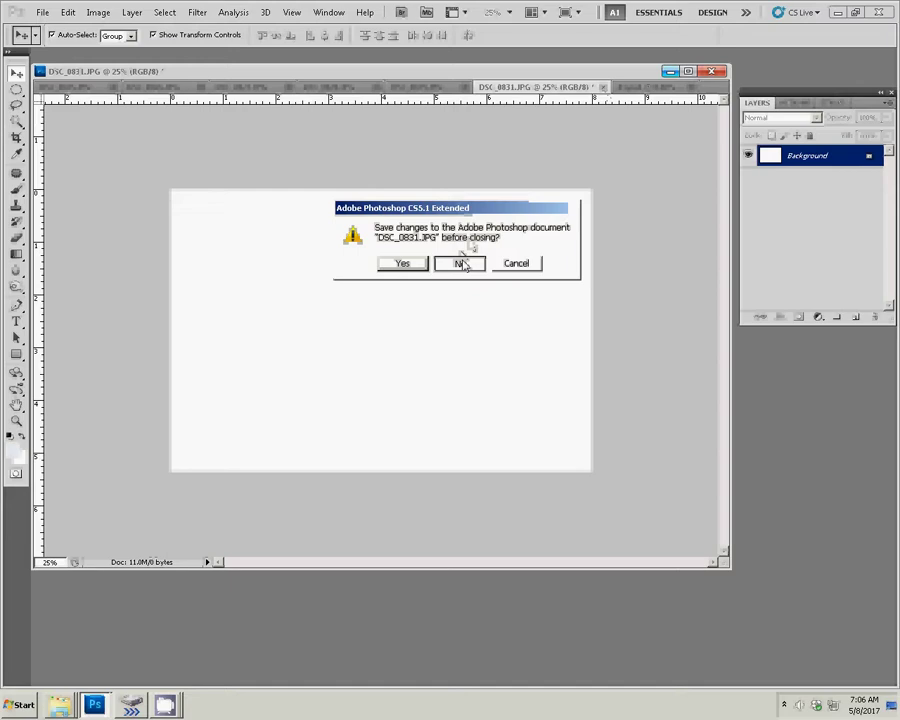
click(482, 378)
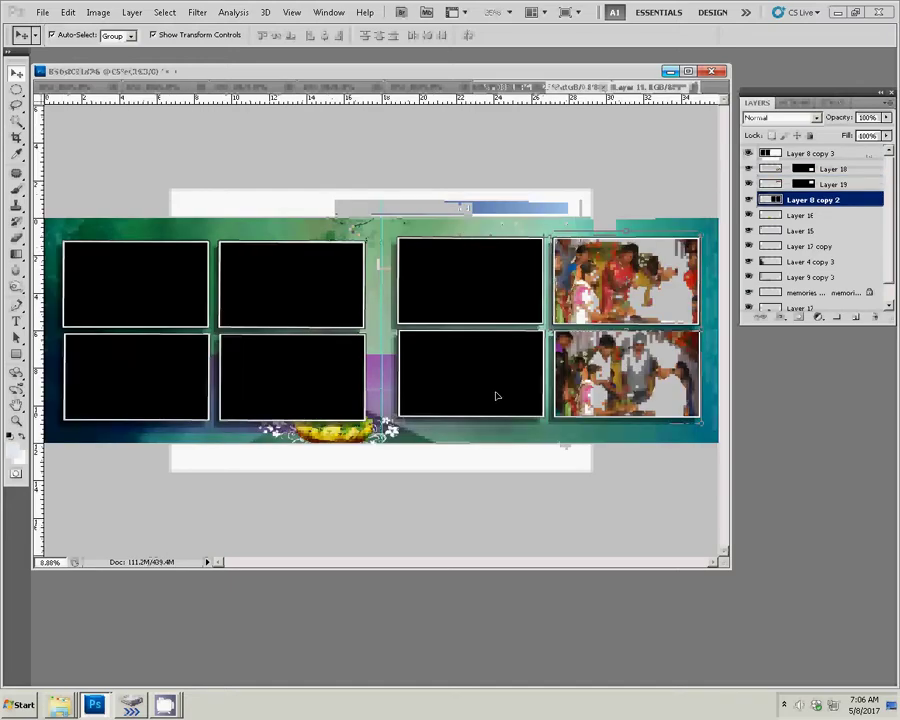
- Paste the DSC_0831 photo into the right page's lower-left black frame as Layer 20
key(w)
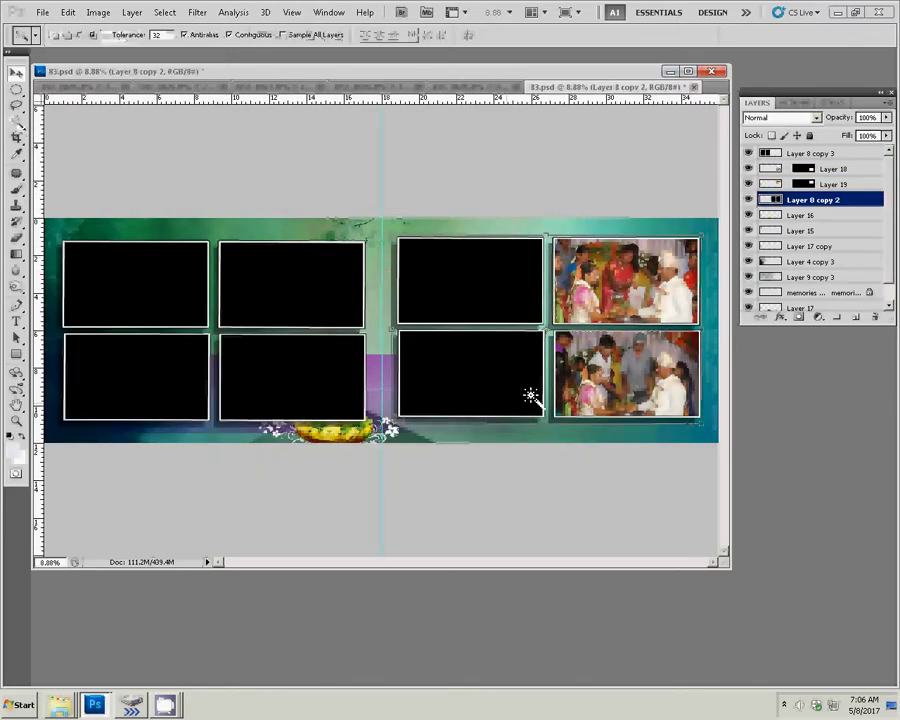
click(529, 394)
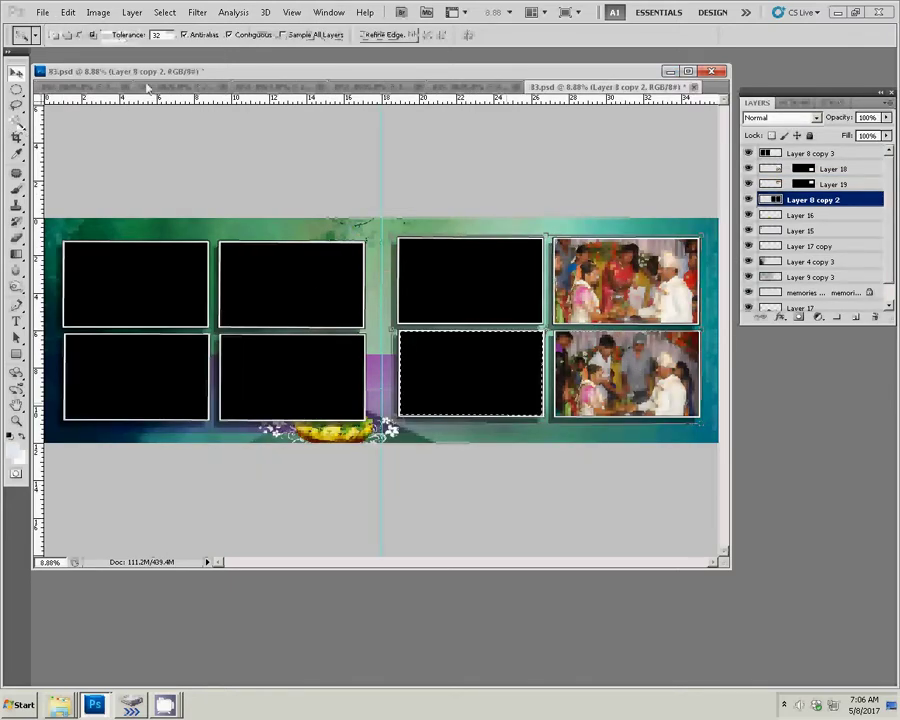
key(alt+i)
key(m)
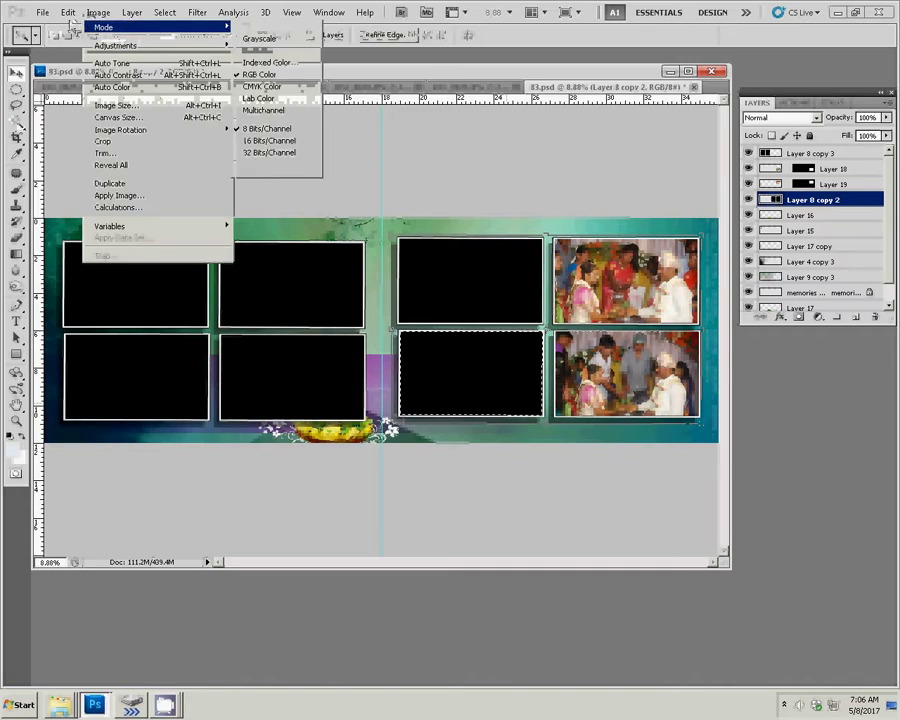
click(70, 17)
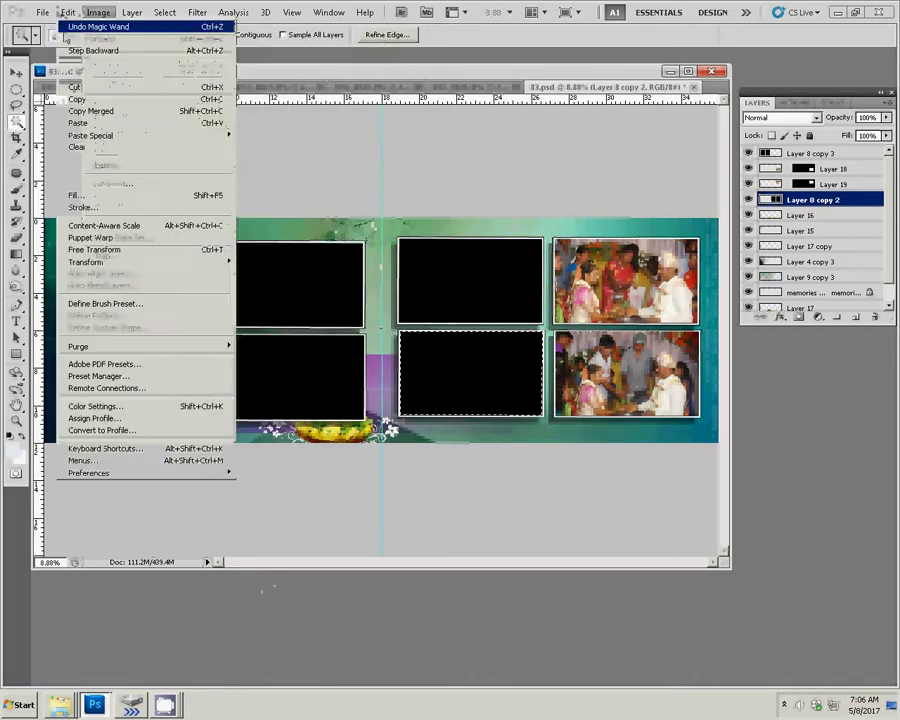
mouse_move(92, 135)
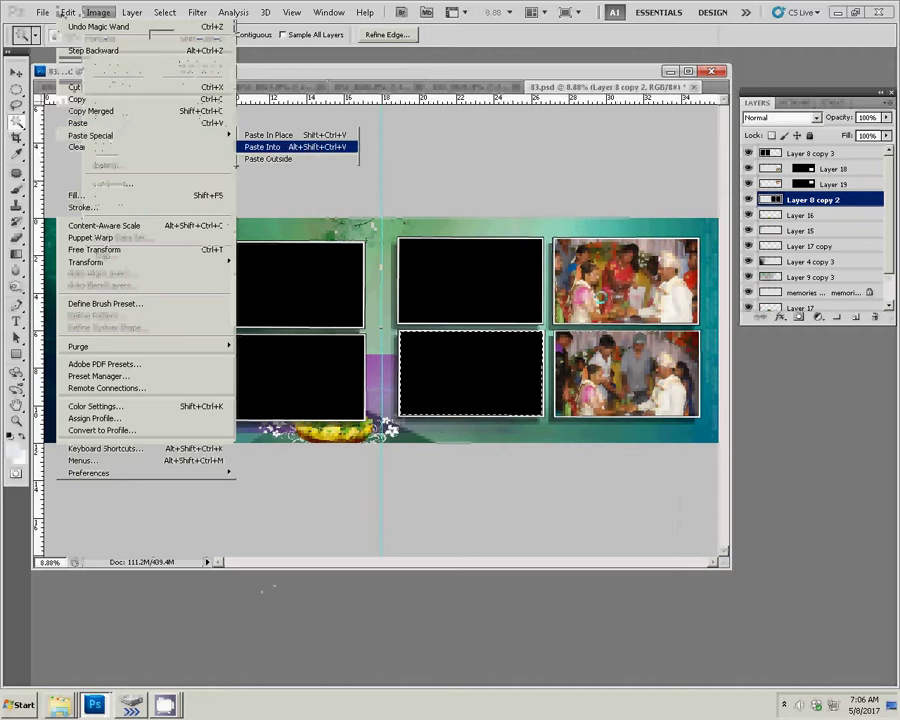
click(317, 148)
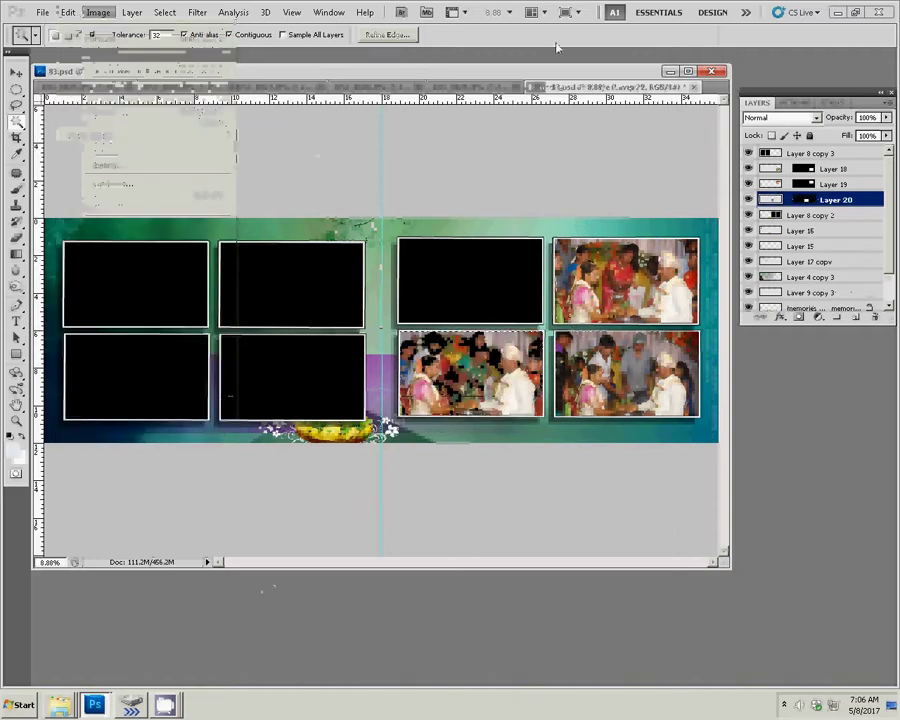
click(165, 705)
click(164, 656)
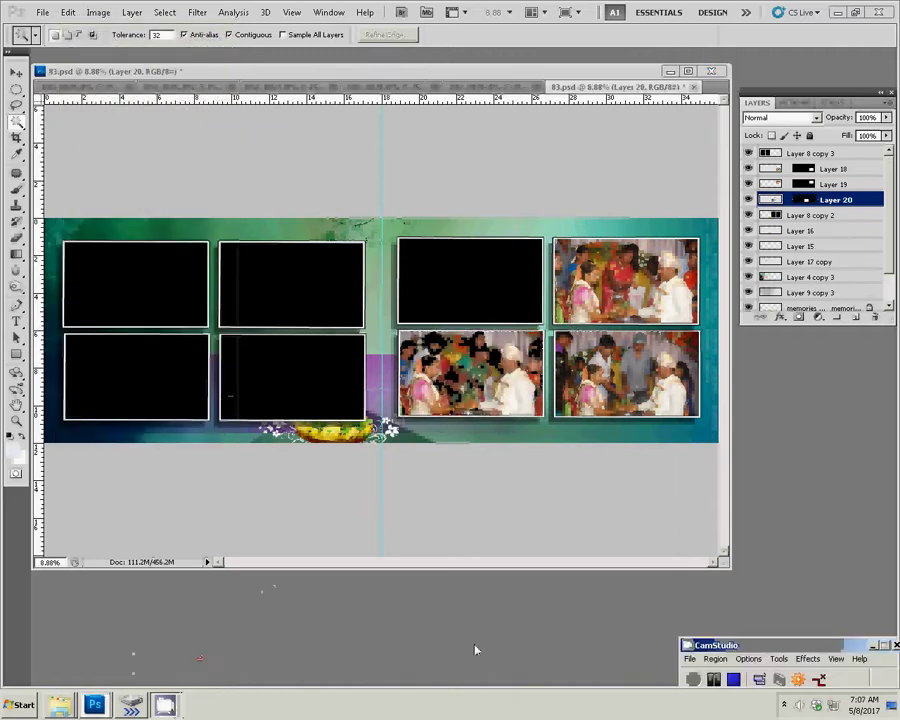
- Resize DSC_0829.JPG to 8 inches wide, cut it, and close it without saving
click(475, 88)
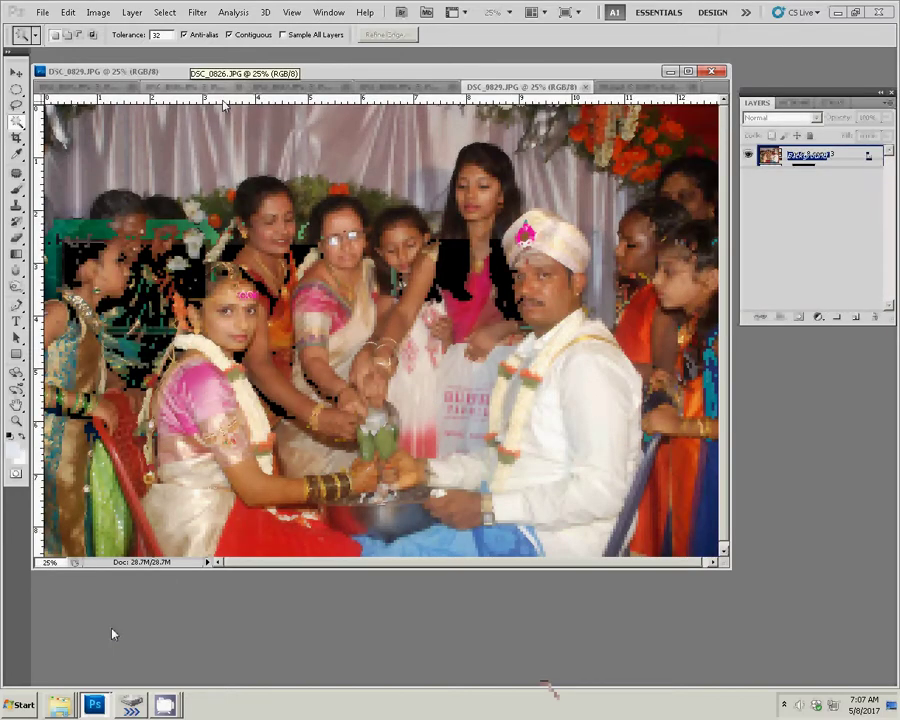
key(ctrl+alt+i)
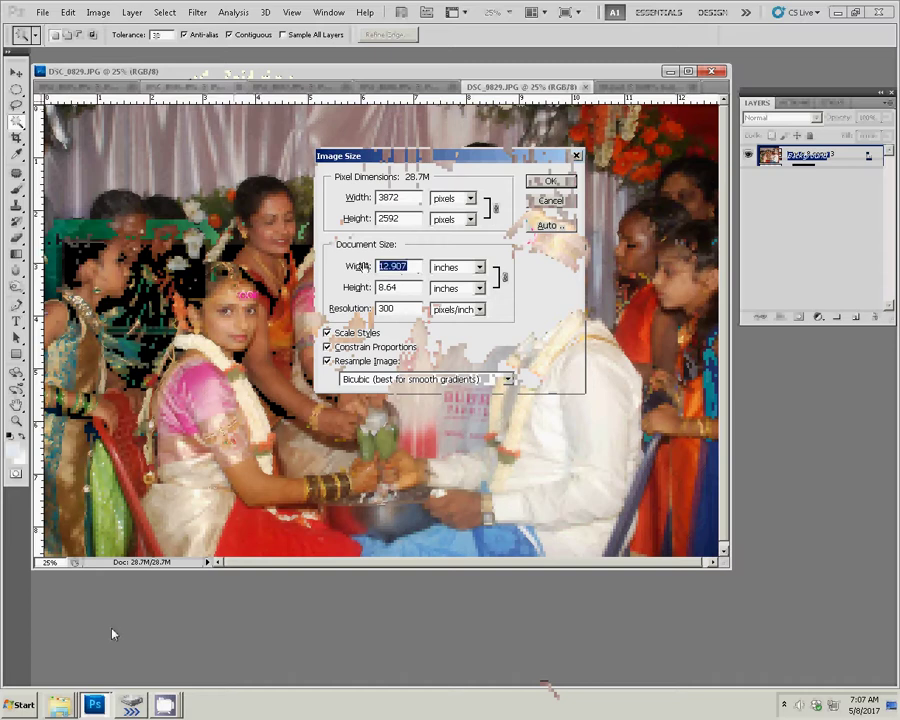
text(8)
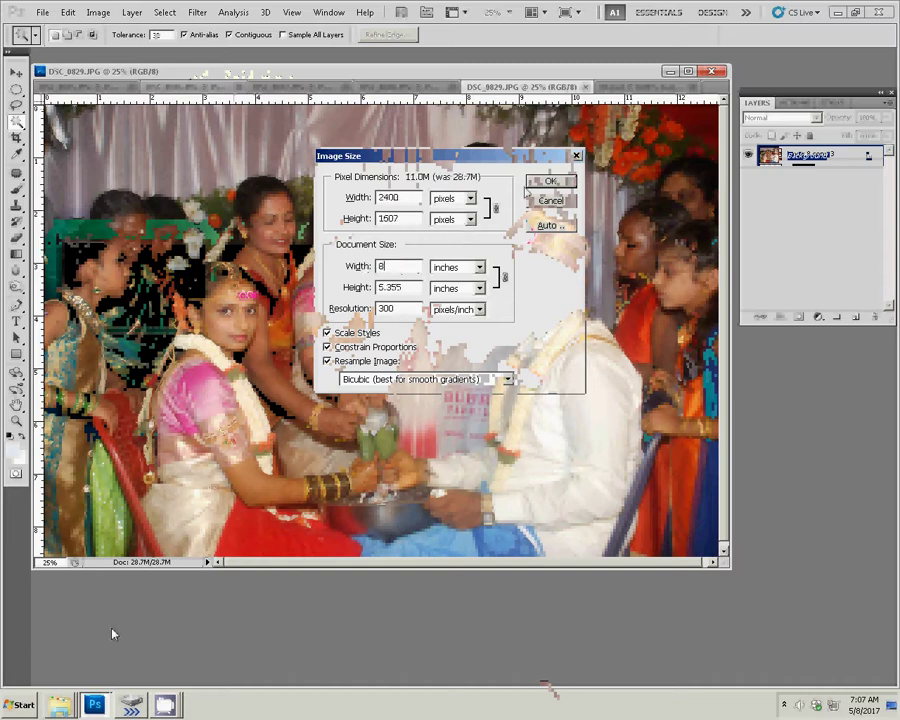
key(Return)
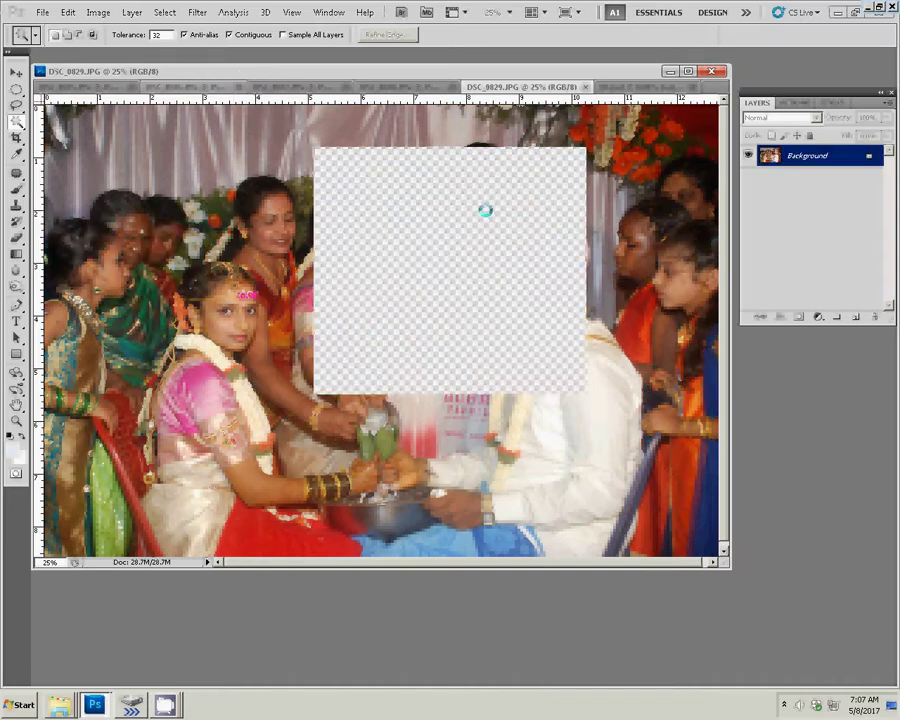
key(ctrl+a)
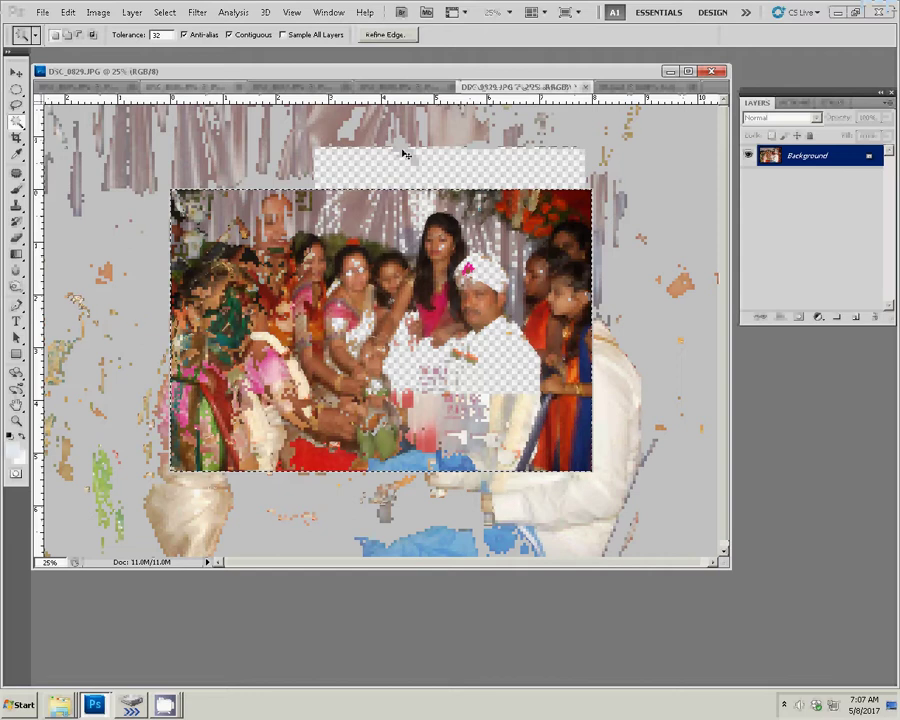
key(ctrl+x)
click(587, 87)
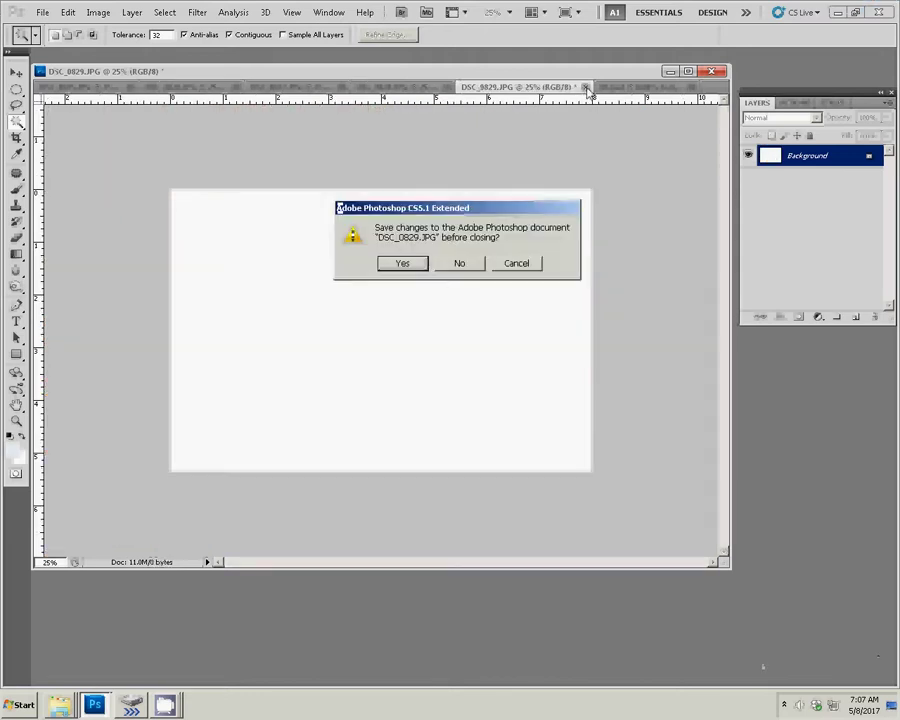
click(462, 263)
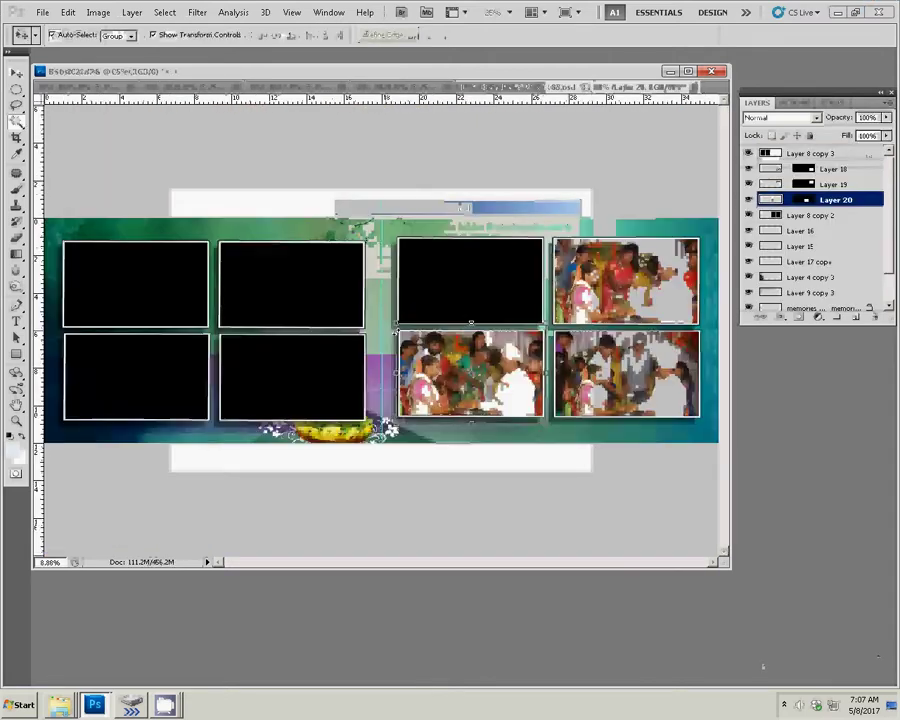
- Paste the DSC_0829 photo into the right page's top-left black frame as Layer 21
click(489, 268)
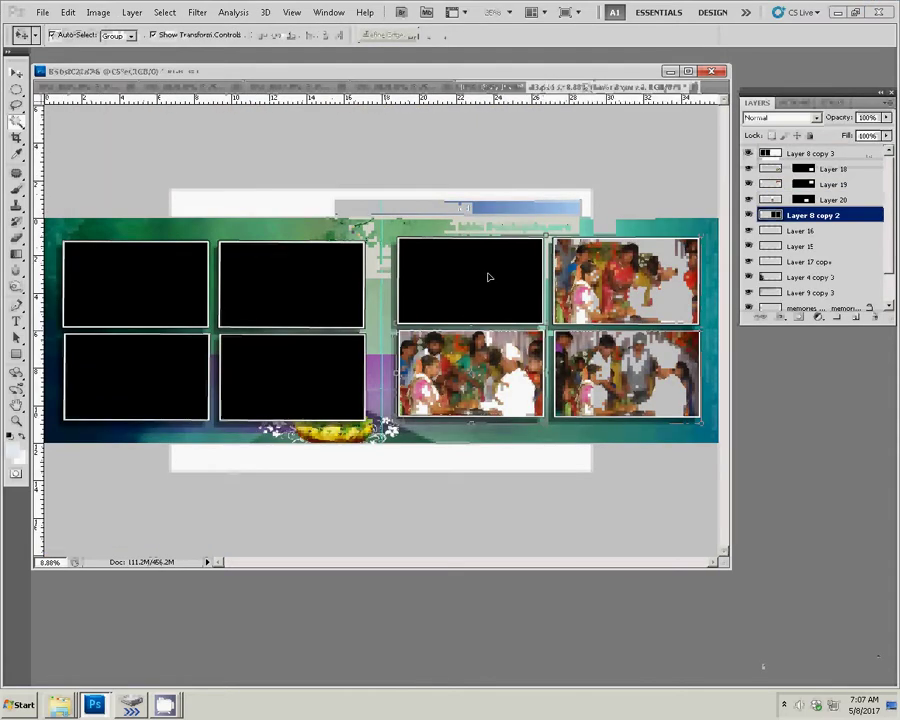
key(w)
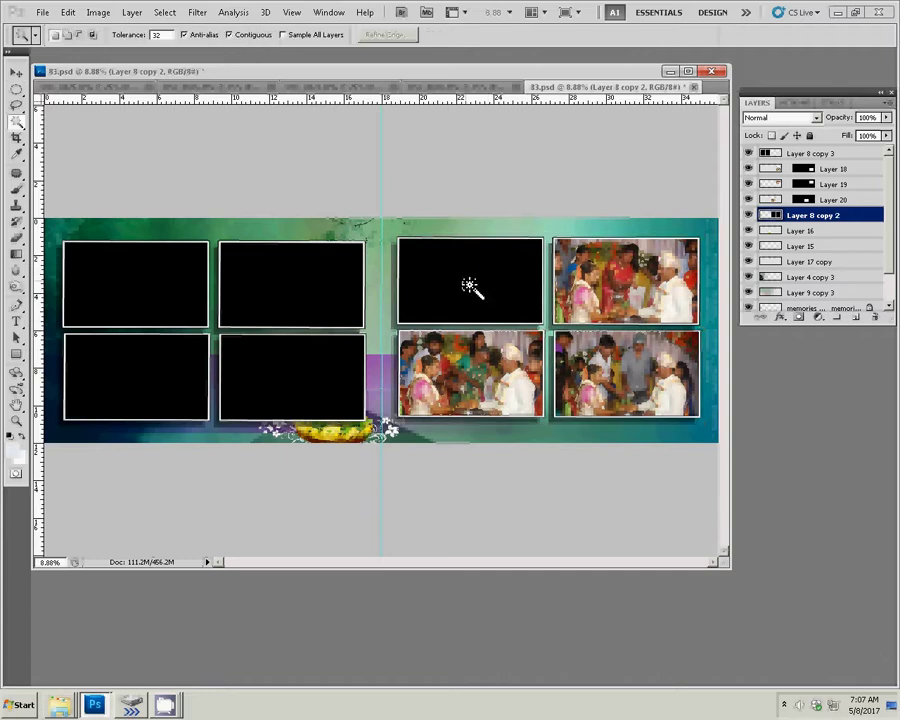
click(464, 281)
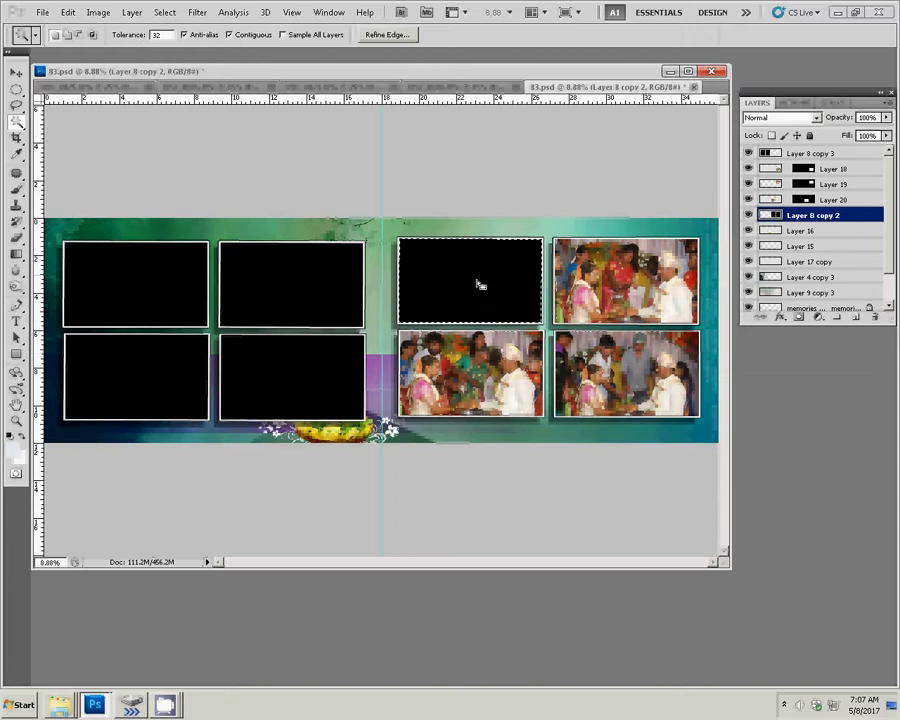
click(66, 13)
mouse_move(91, 135)
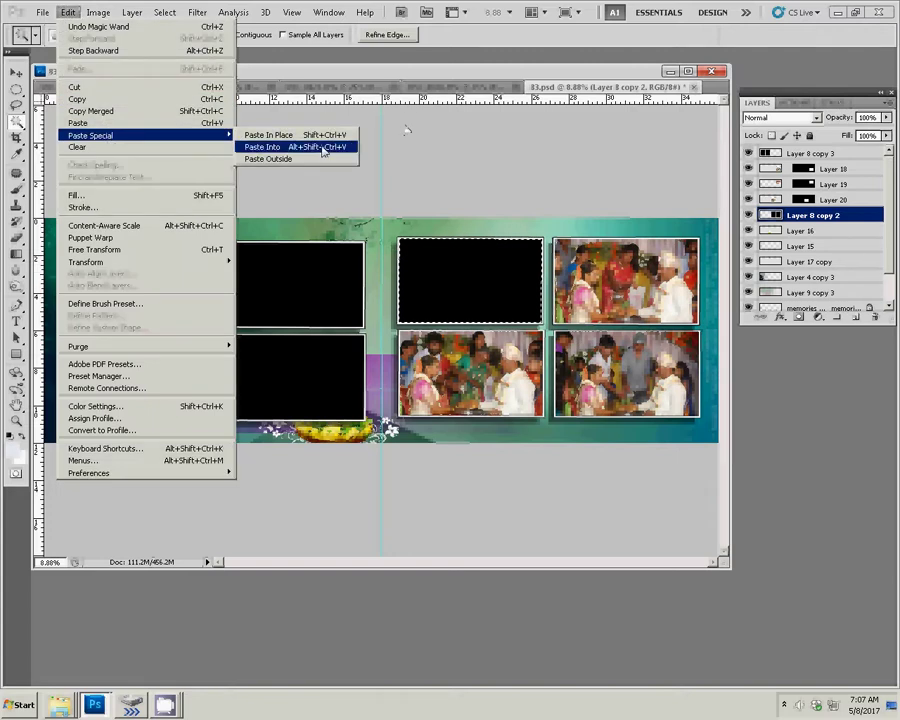
click(322, 150)
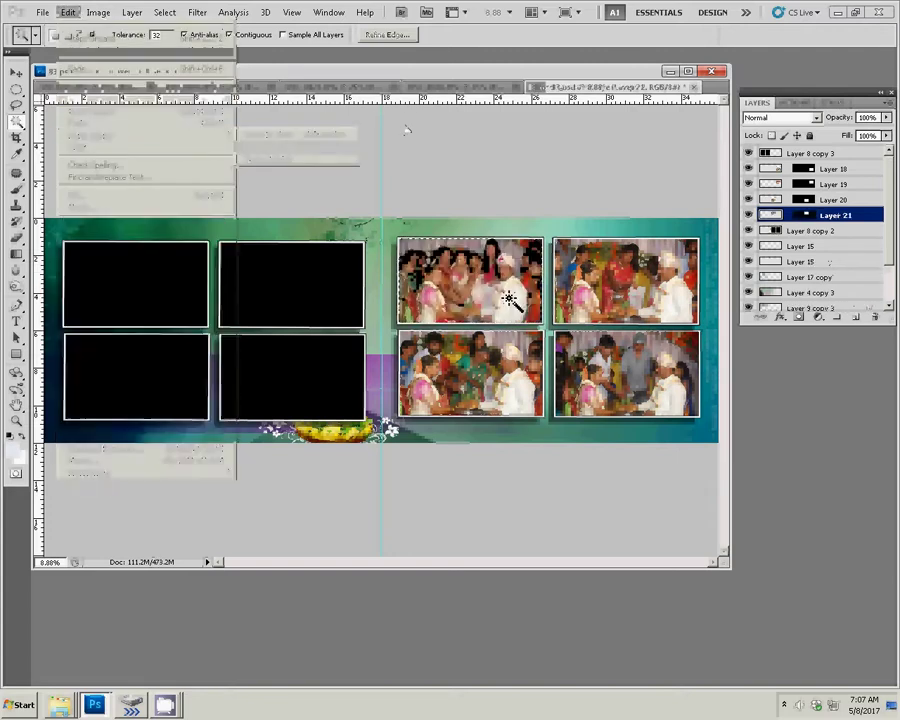
- Scale the pasted photo down slightly, to about 96%, to fit the frame
key(v)
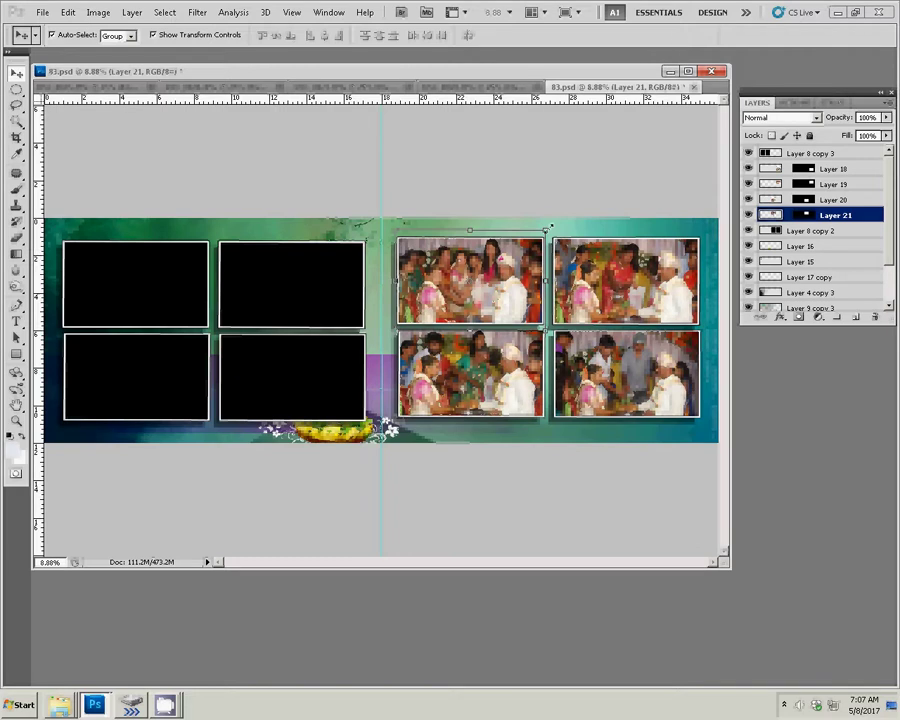
drag(549, 228, 545, 233)
key(Return)
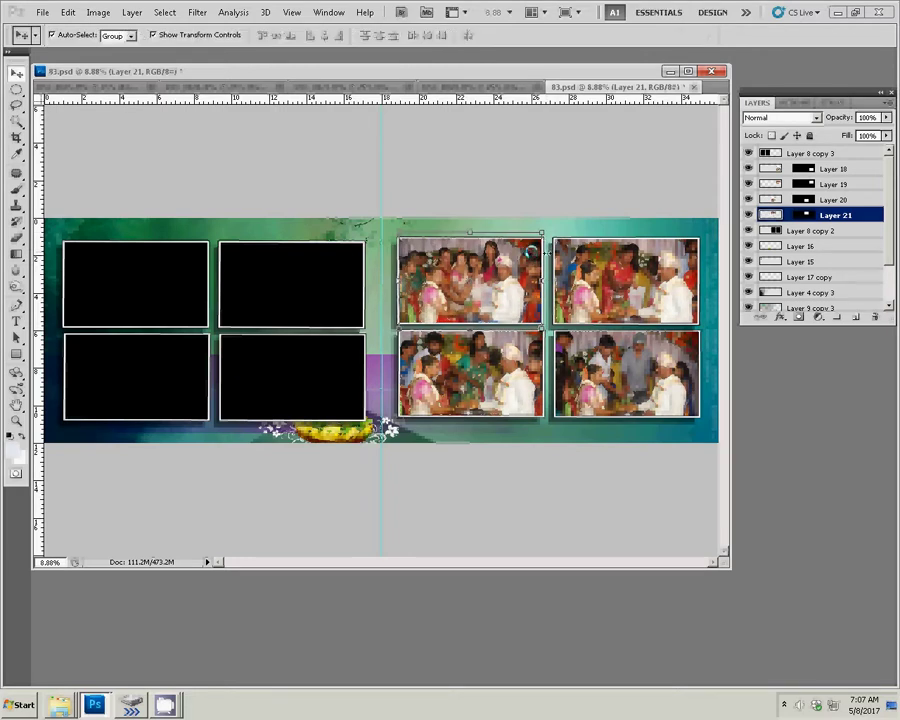
- Show the Actions panel with Button Mode turned off
click(801, 104)
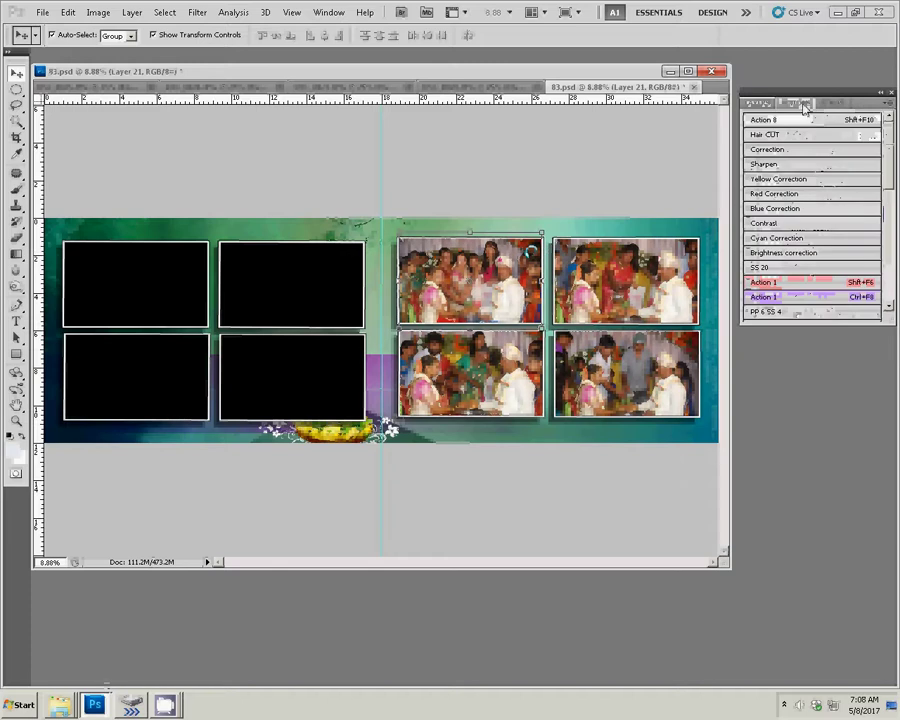
click(886, 104)
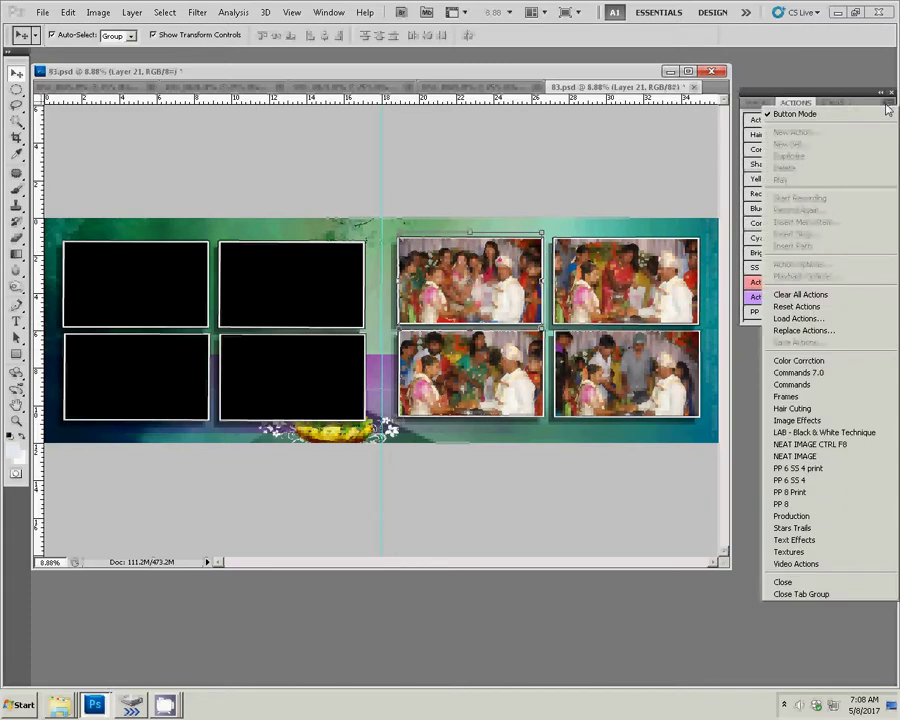
click(771, 116)
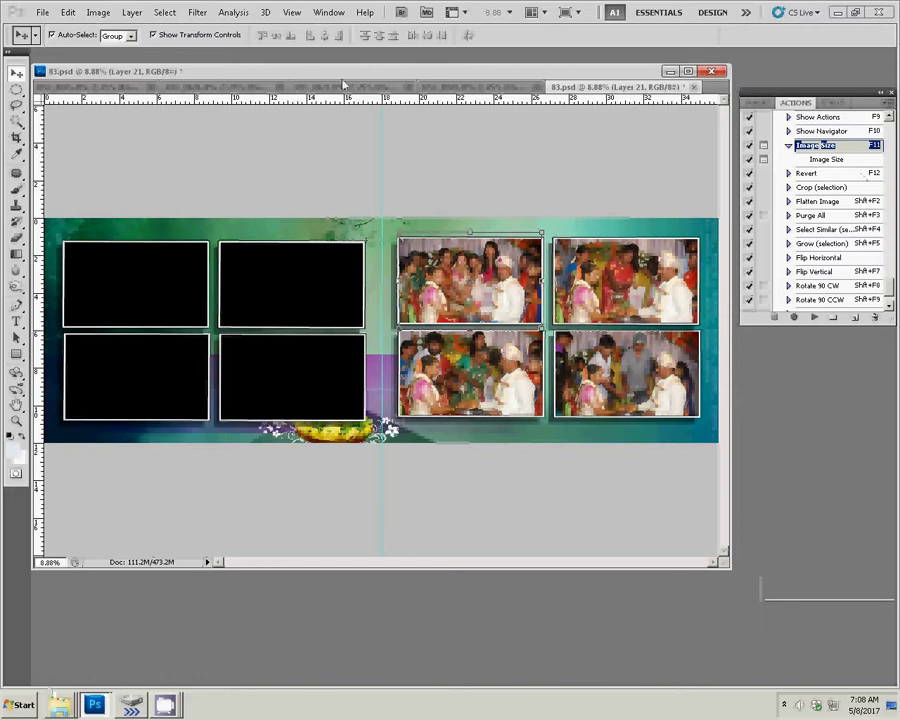
- Resize DSC_0828.JPG to 8 inches wide via the F11 action and close it unsaved
drag(460, 88, 500, 73)
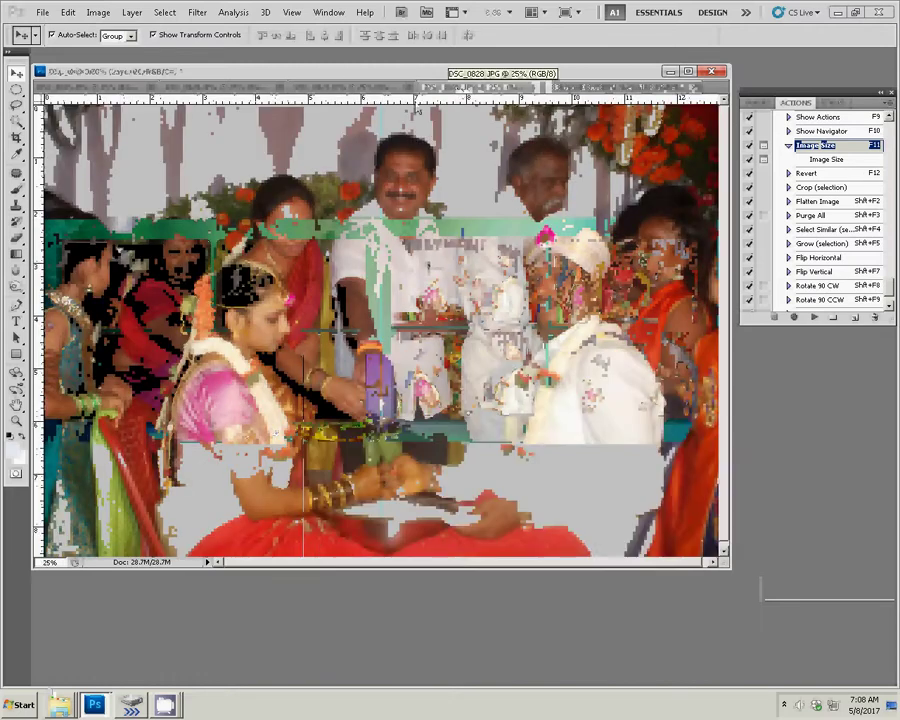
key(F11)
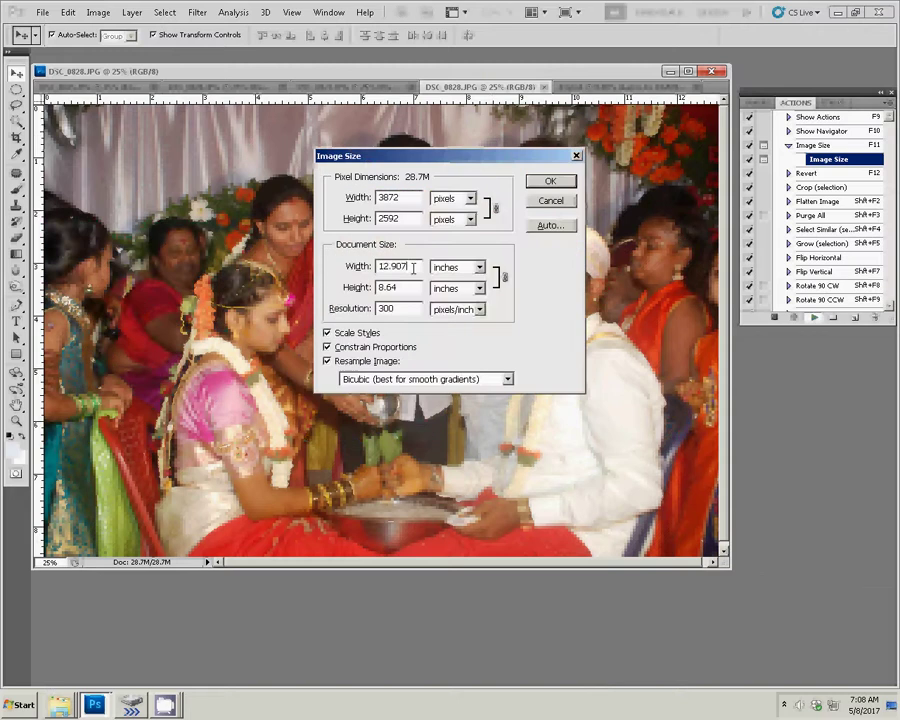
drag(413, 267, 335, 270)
text(9)
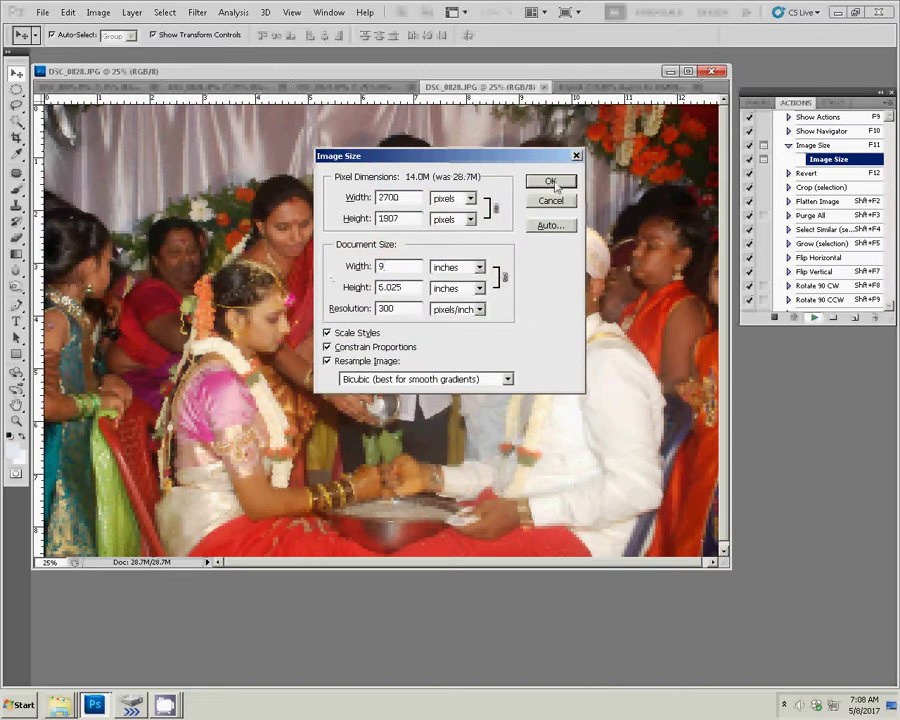
double_click(390, 266)
text(8)
click(550, 181)
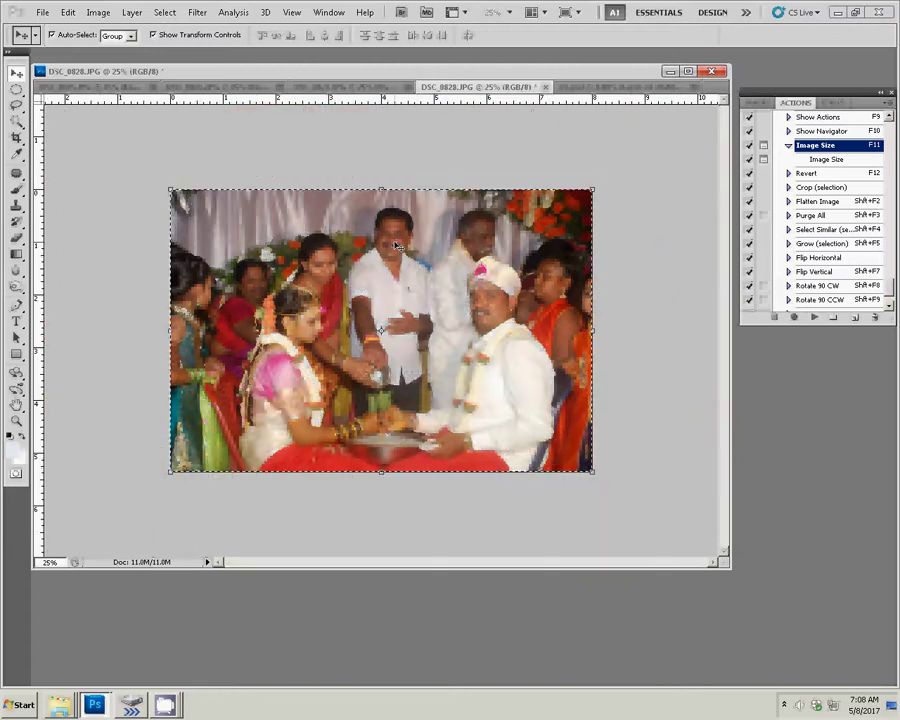
click(545, 87)
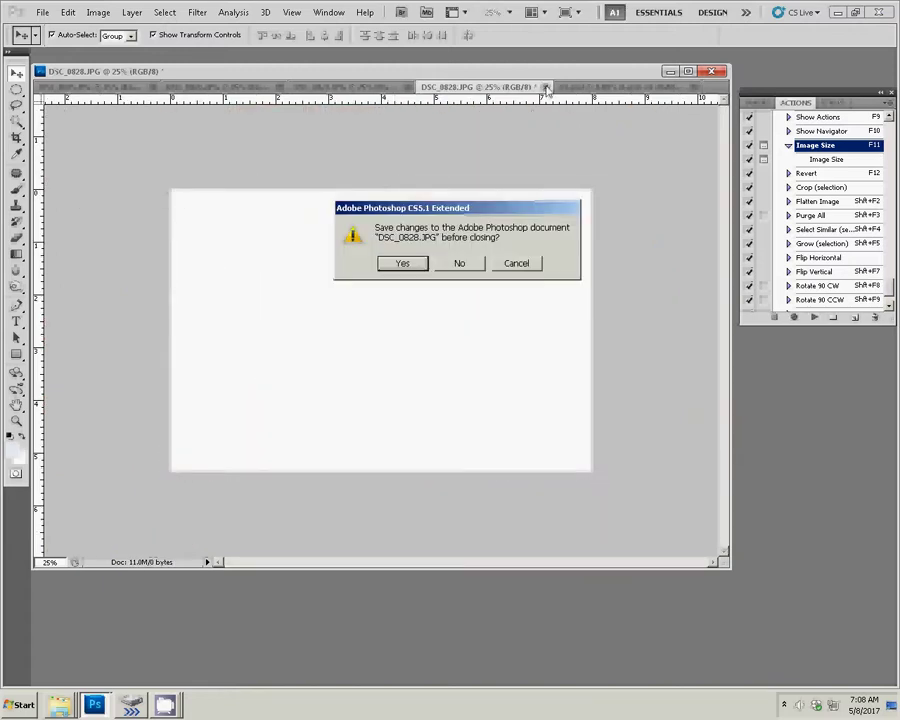
click(460, 264)
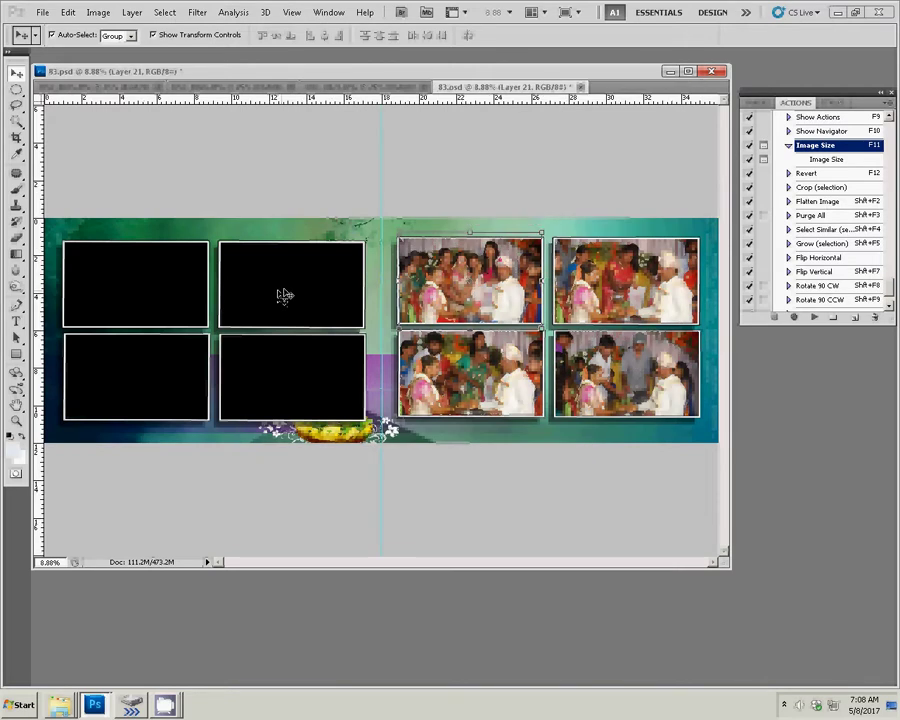
- Deselect, activate Layer 8 copy 3, and Magic Wand-select the left page's empty top-right frame
key(w)
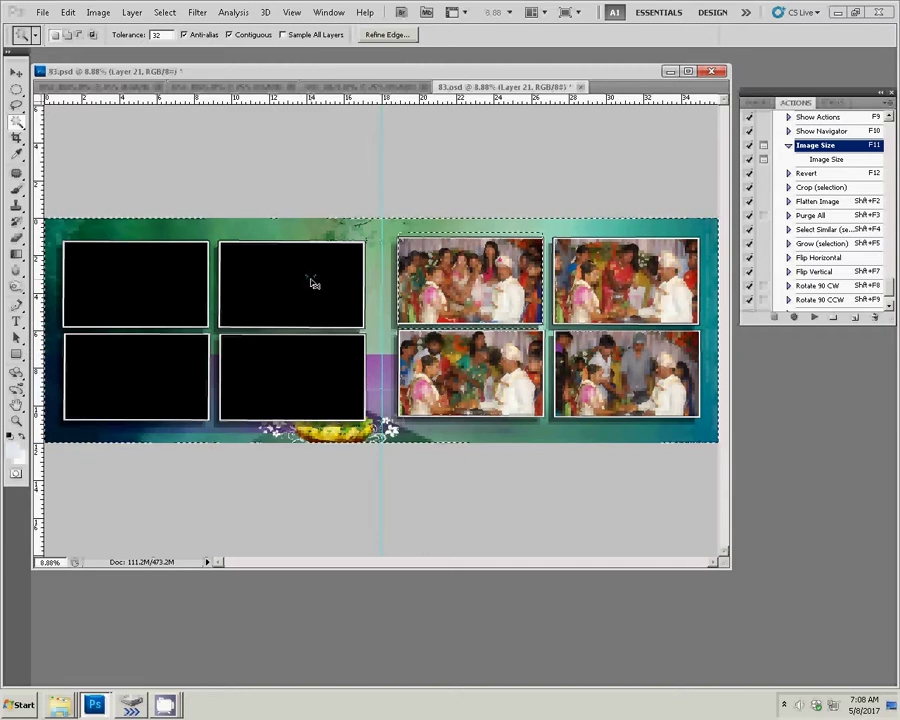
key(v)
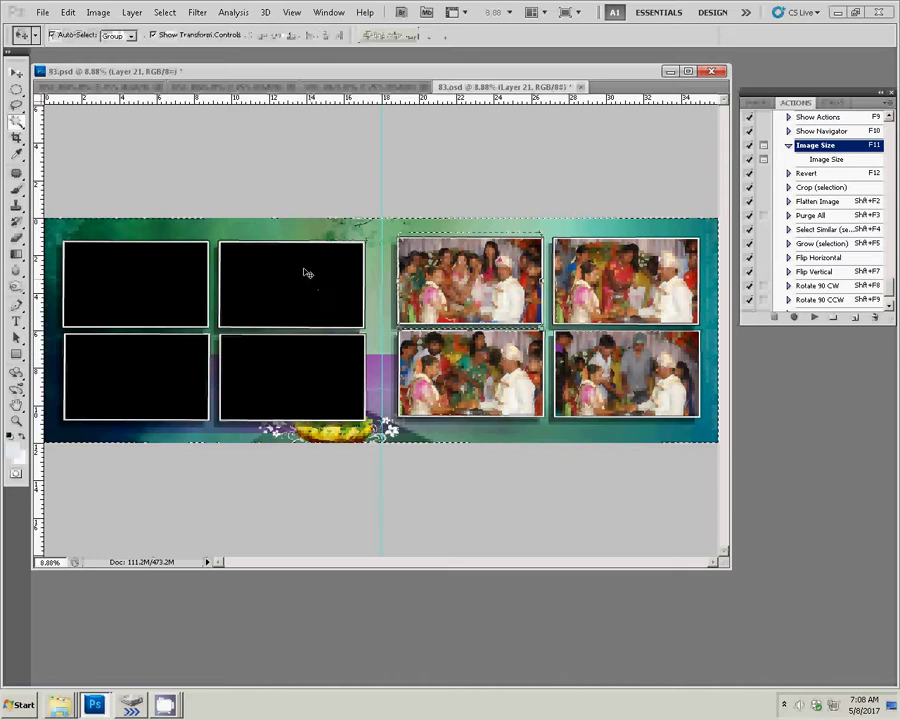
key(ctrl+d)
click(305, 275)
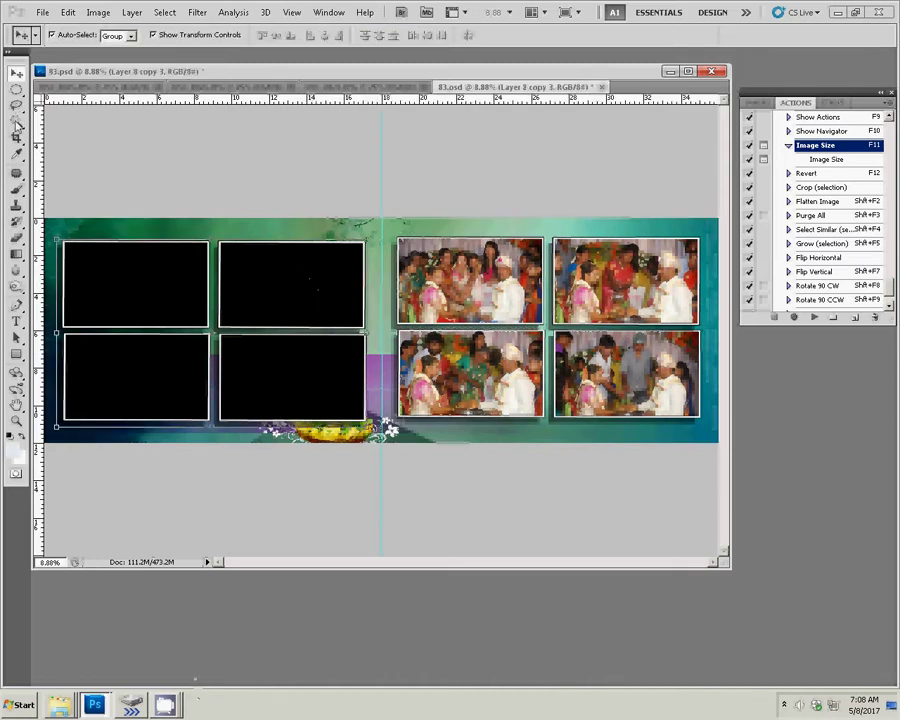
key(w)
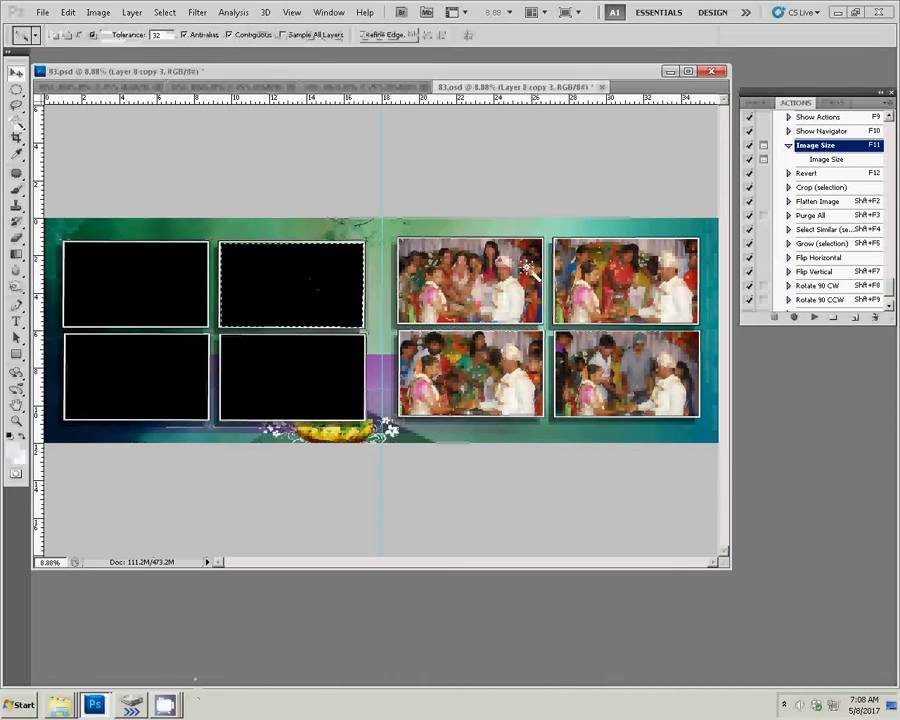
click(885, 103)
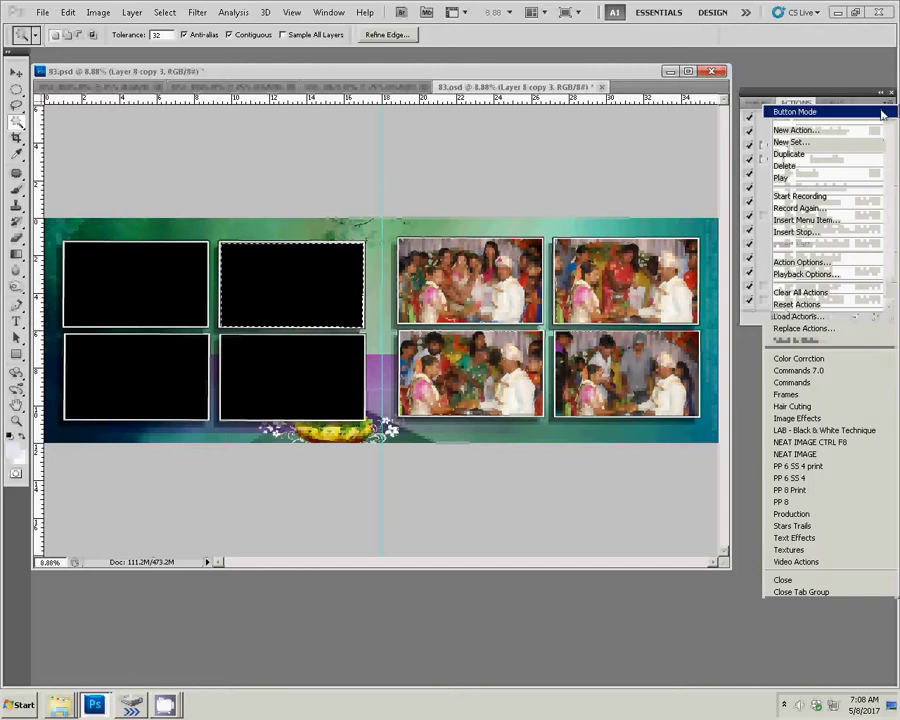
- Create Action 9 in the Commands set with a Control+F2 shortcut and start recording
click(800, 132)
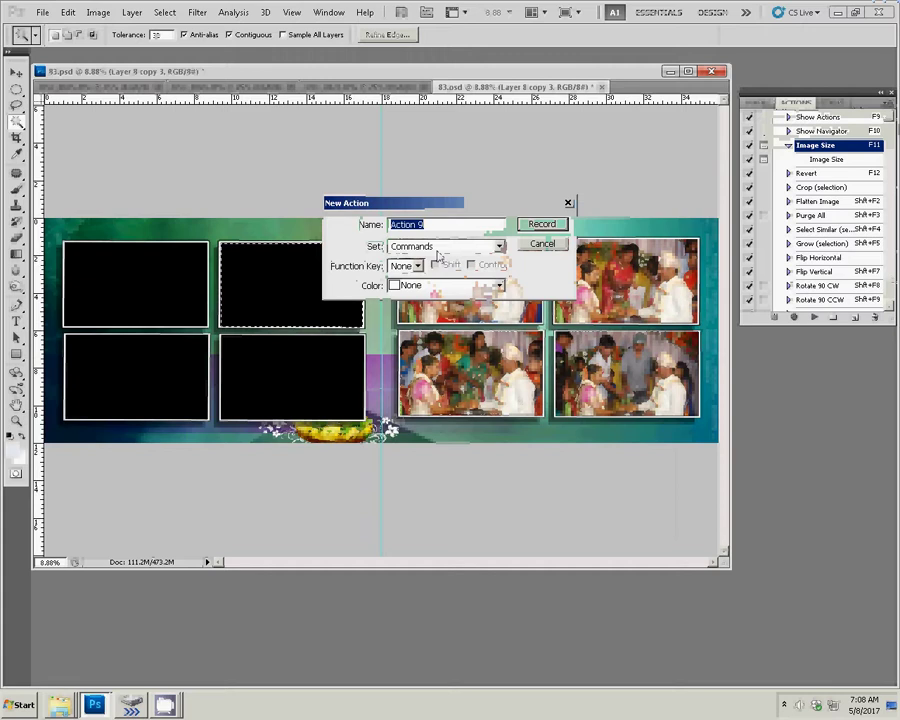
click(499, 247)
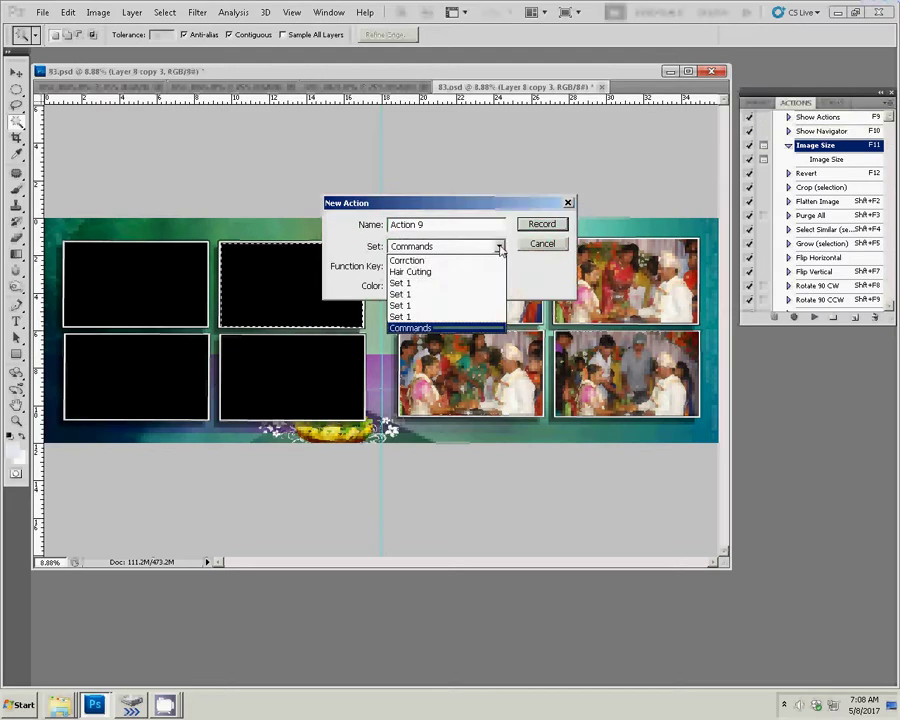
click(500, 247)
click(500, 247)
click(501, 247)
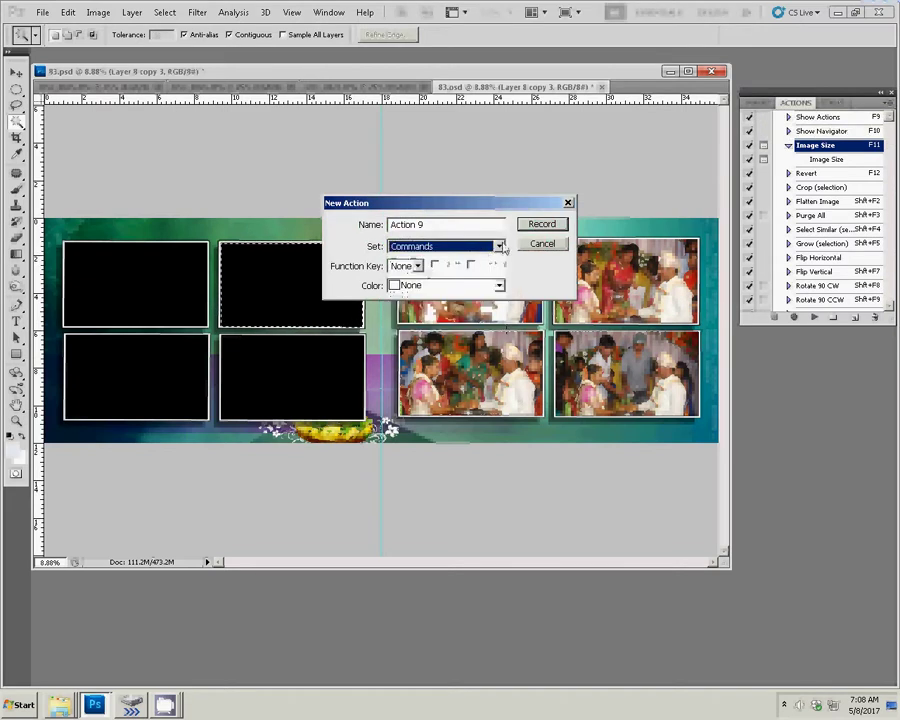
click(418, 266)
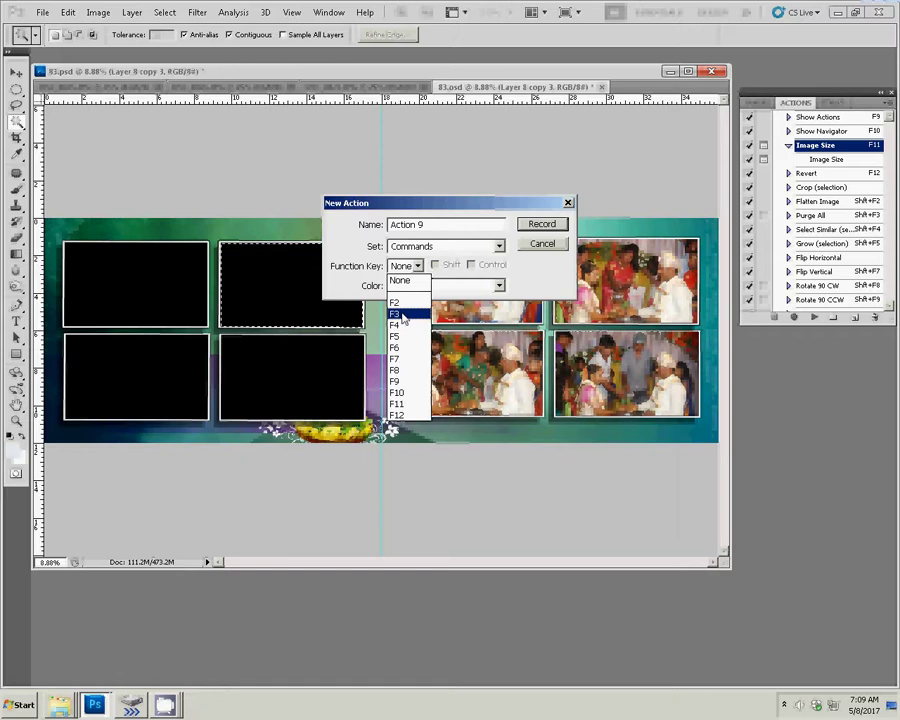
click(398, 303)
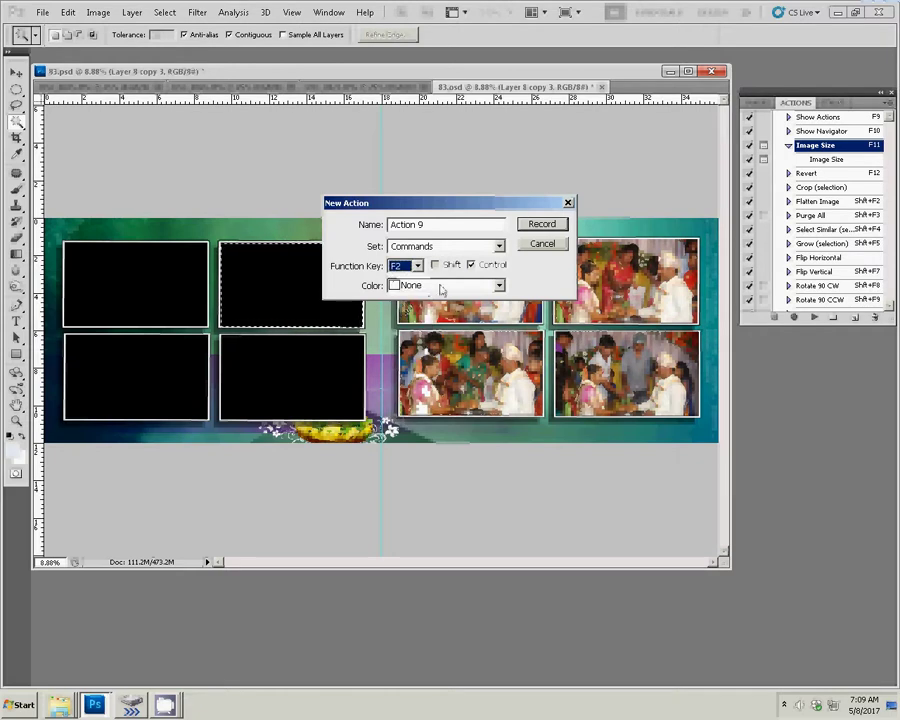
click(499, 246)
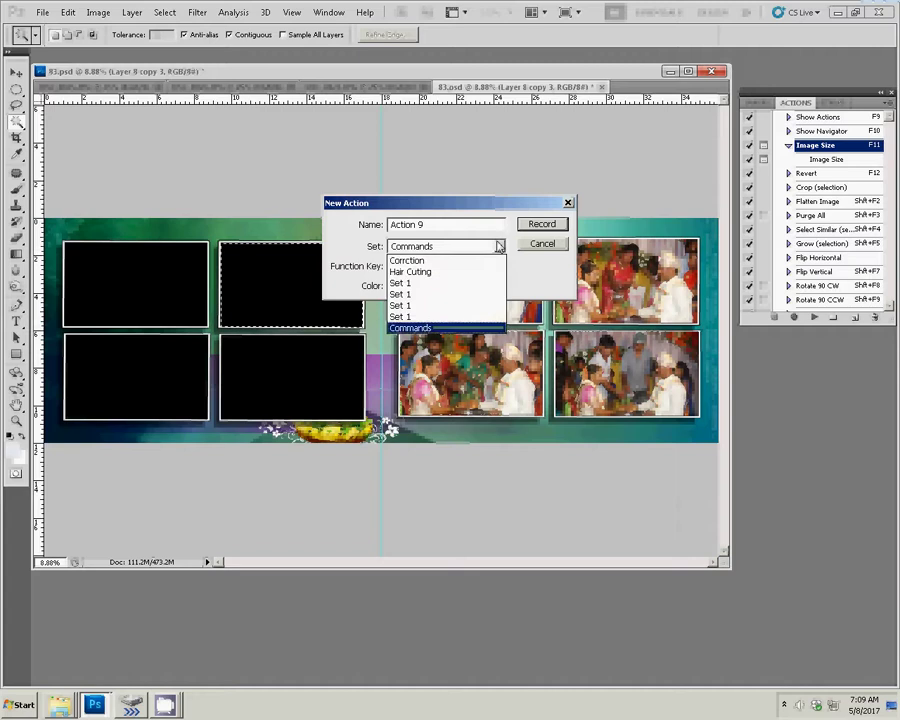
click(499, 246)
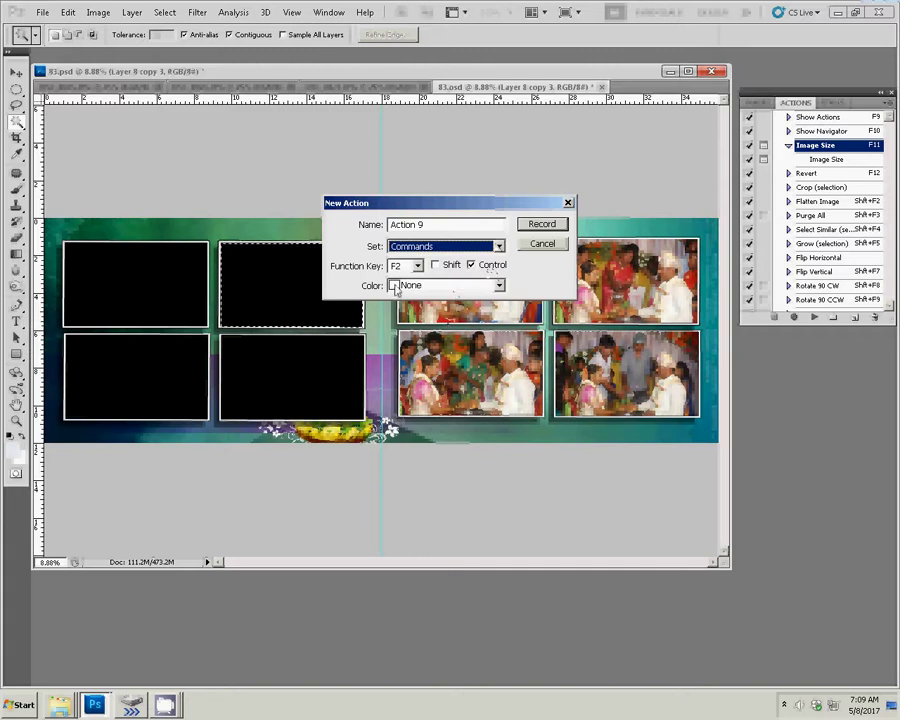
click(543, 226)
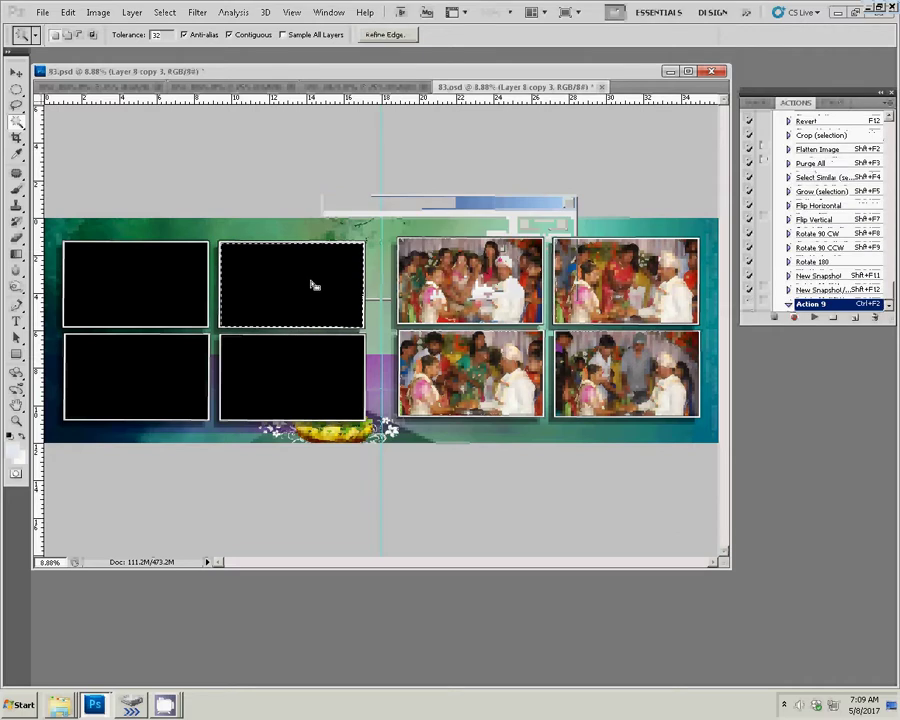
- Paste Into the copied wedding photo into the selected frame, then stop recording Action 9
click(67, 12)
mouse_move(92, 135)
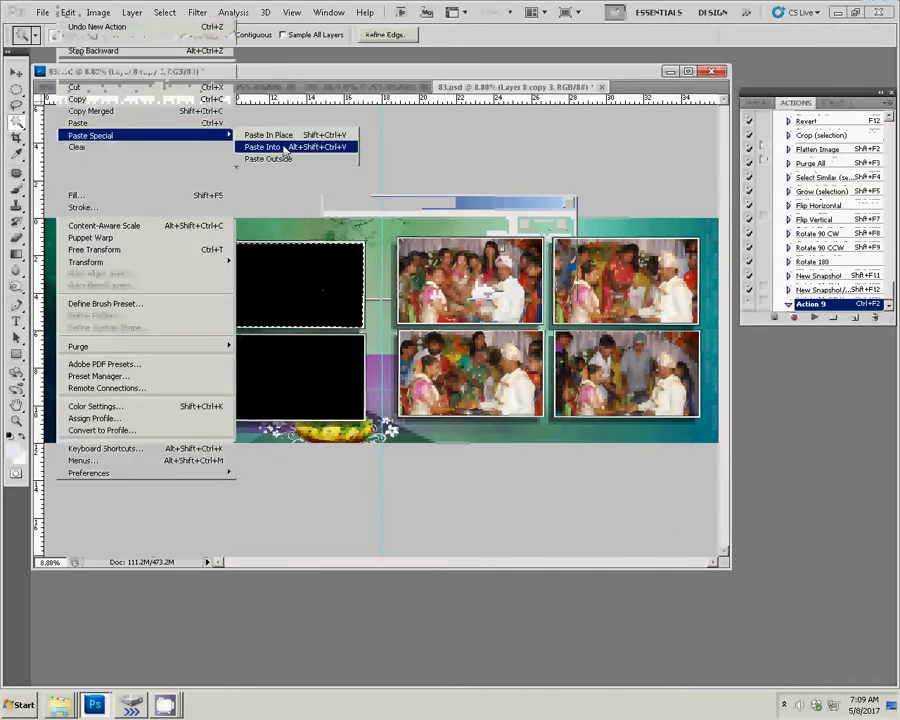
click(262, 147)
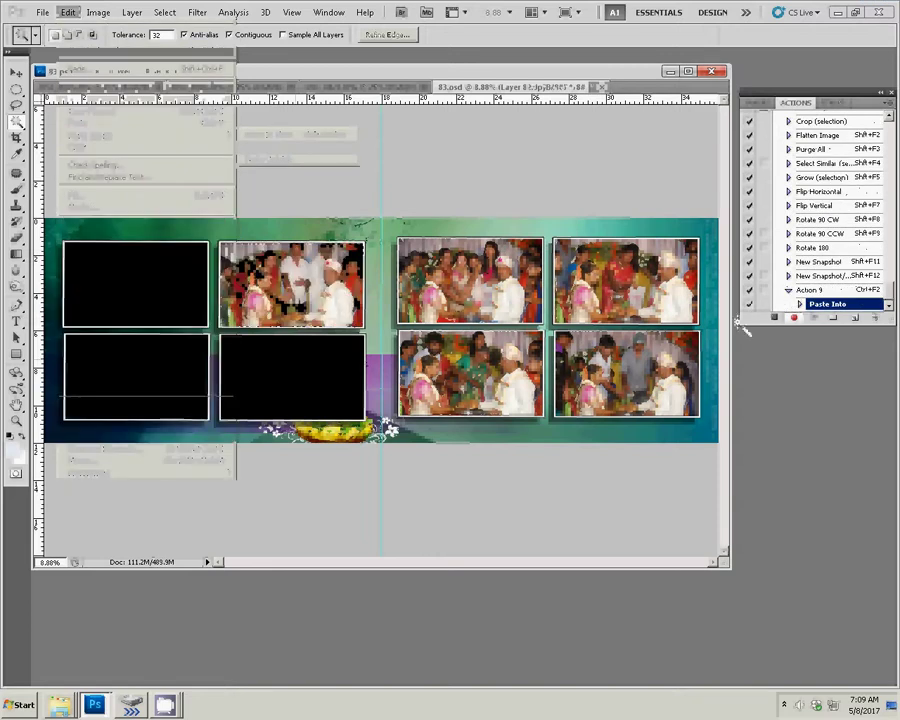
click(774, 317)
- Switch the Actions panel to Button Mode
click(887, 102)
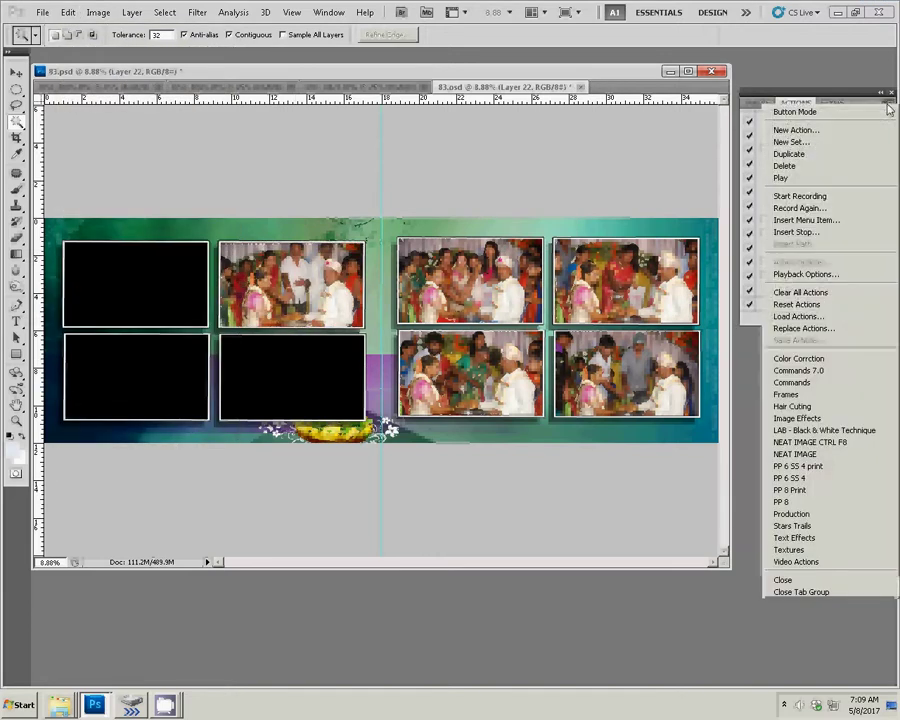
click(800, 112)
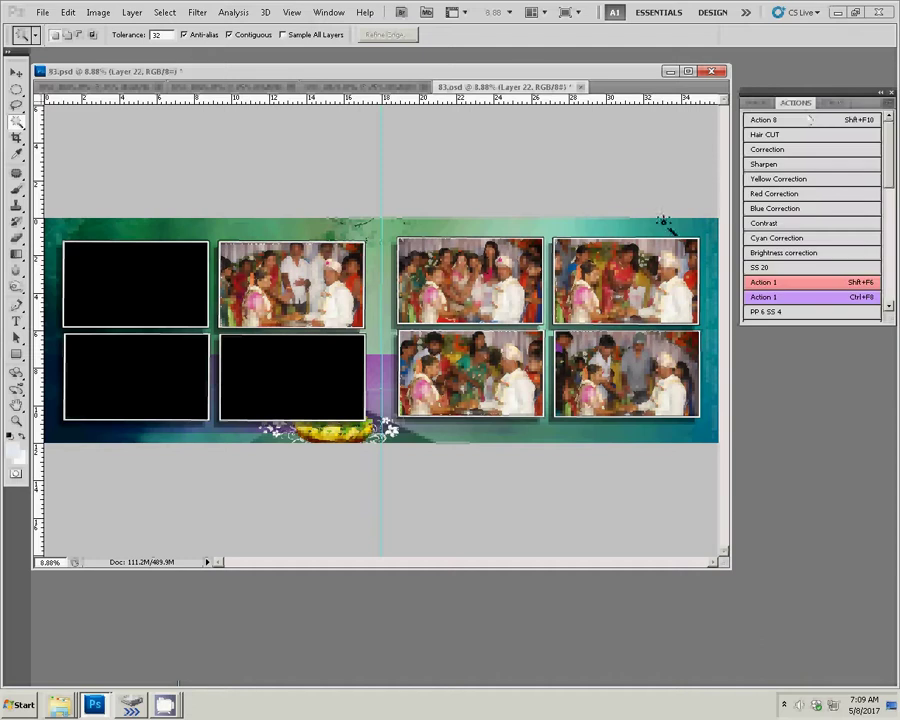
drag(895, 163, 895, 303)
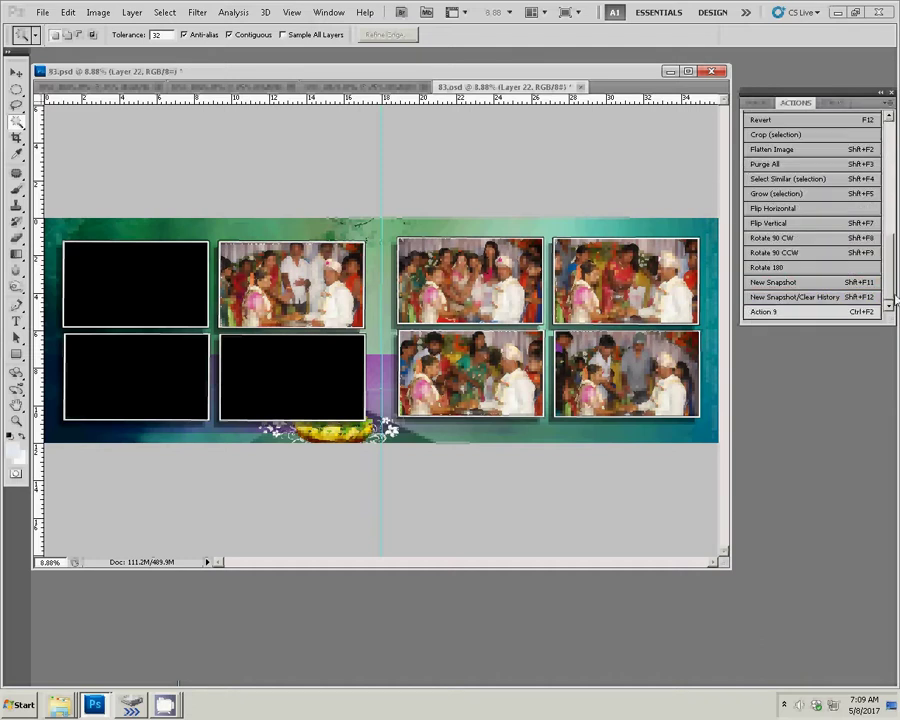
- Free Transform the pasted top-middle photo down to about 95.23% inside its frame
drag(896, 299, 879, 130)
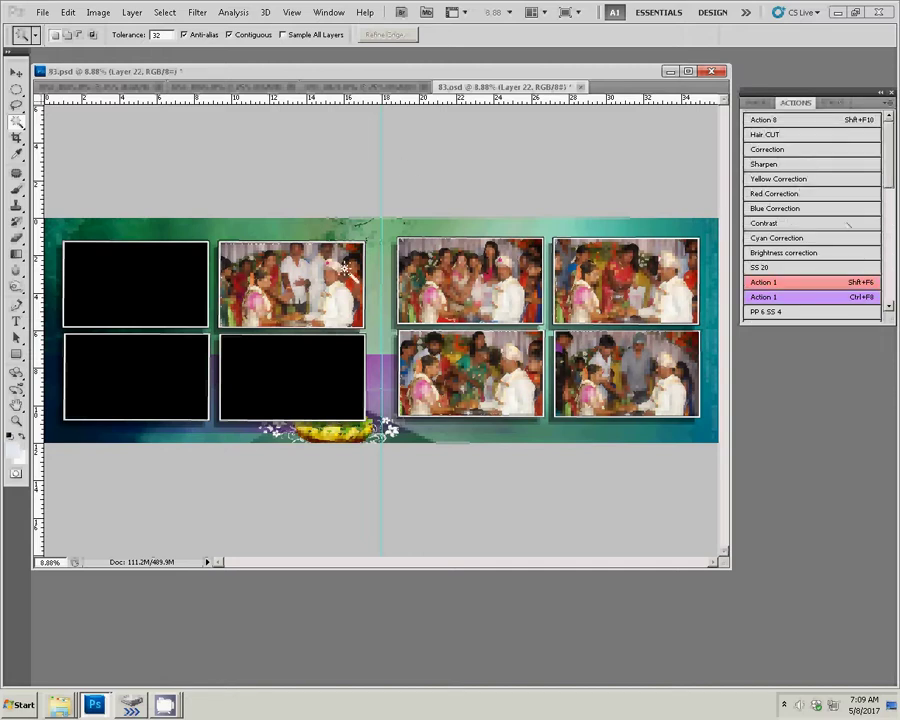
key(v)
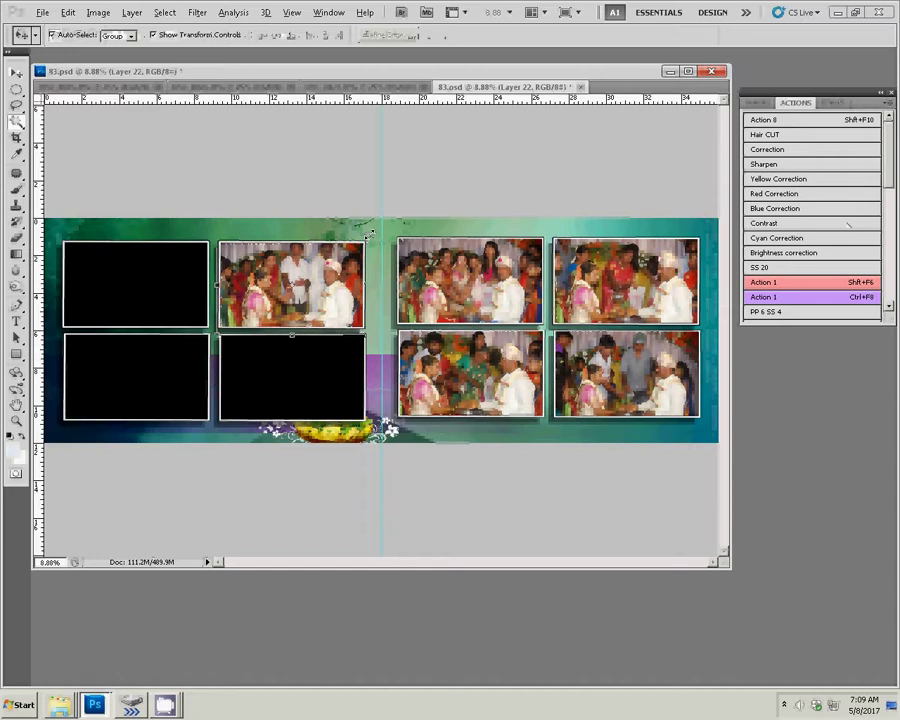
key(ctrl+t)
drag(369, 236, 368, 242)
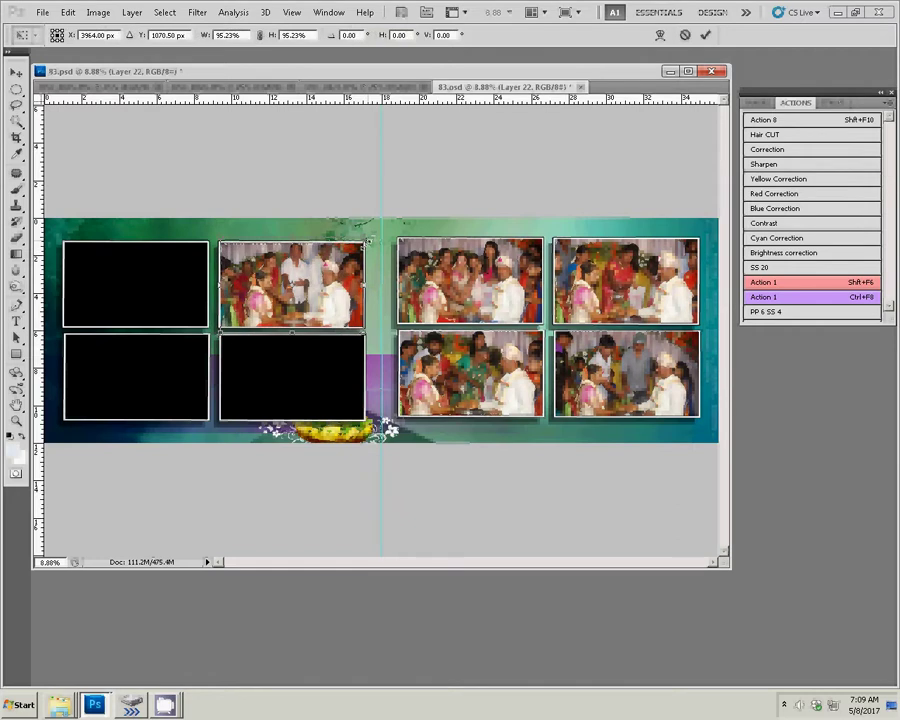
key(Return)
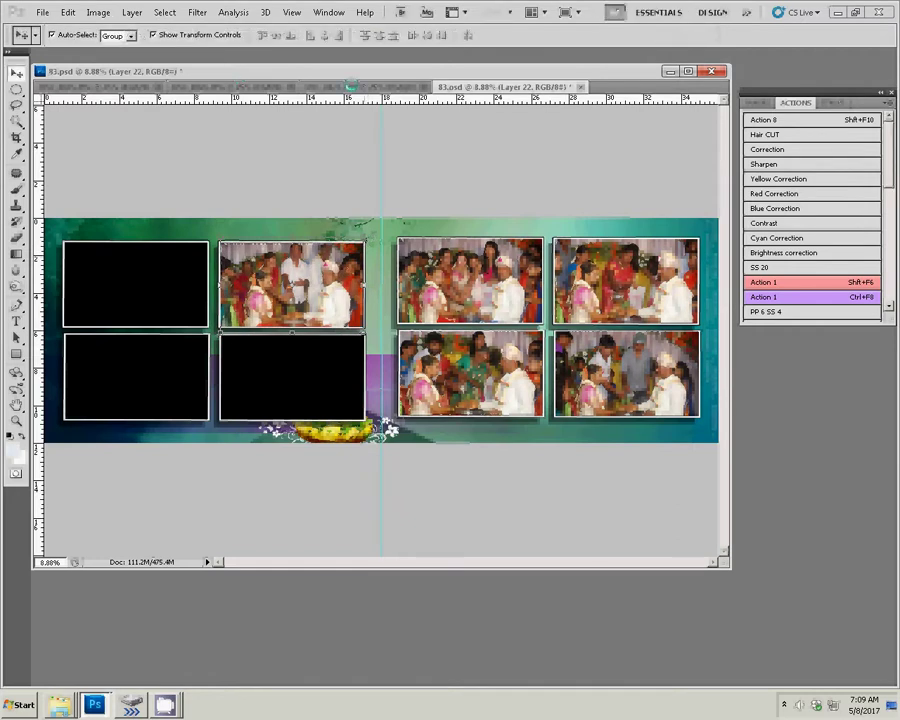
click(350, 87)
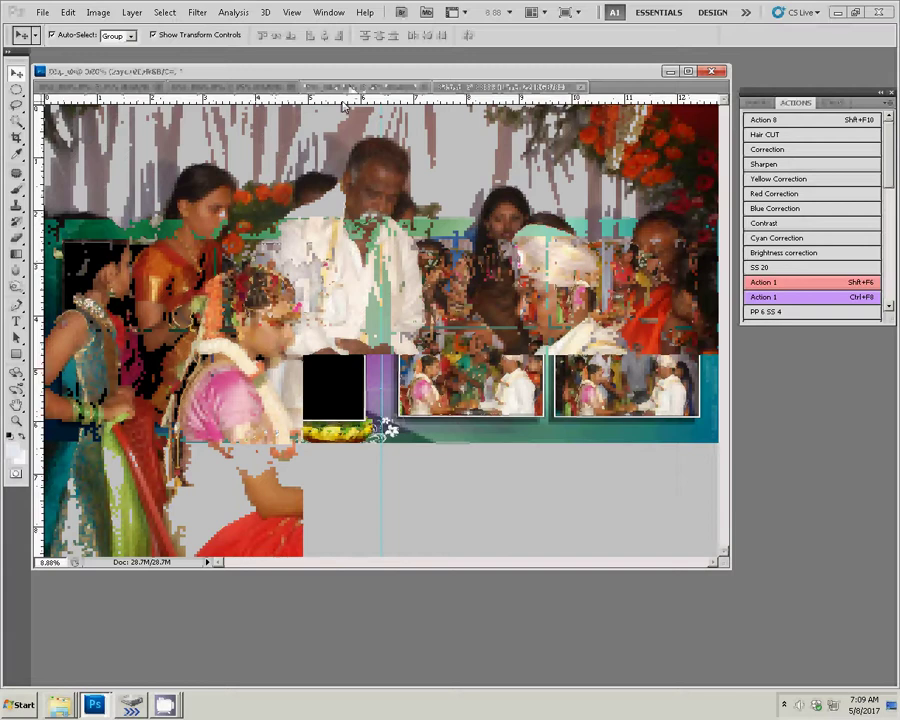
- Resize DSC_0827.JPG to a width of 8 inches
key(ctrl+alt+i)
double_click(390, 266)
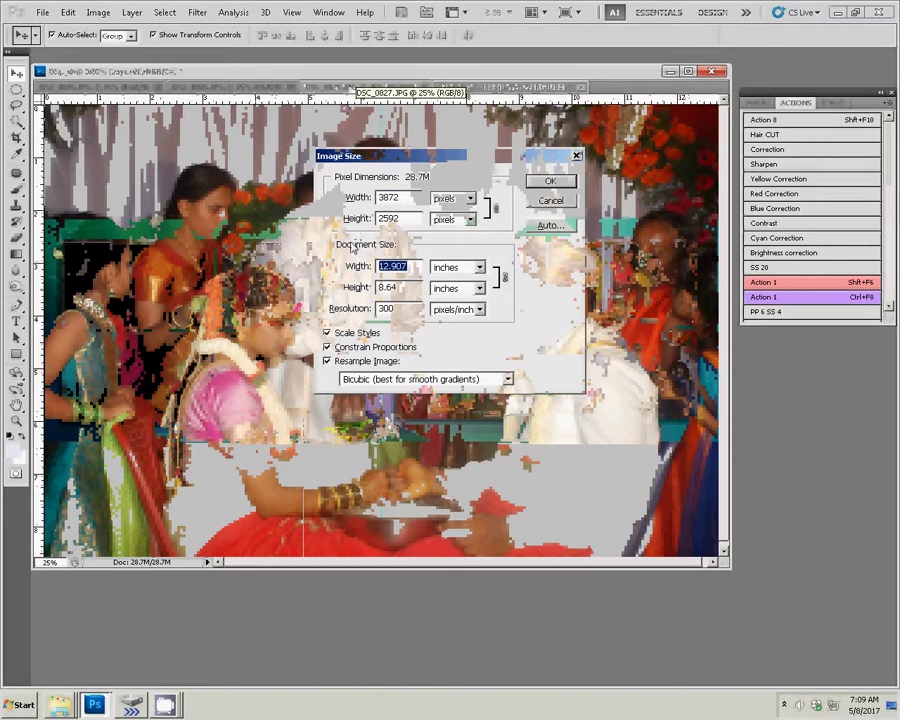
text(8)
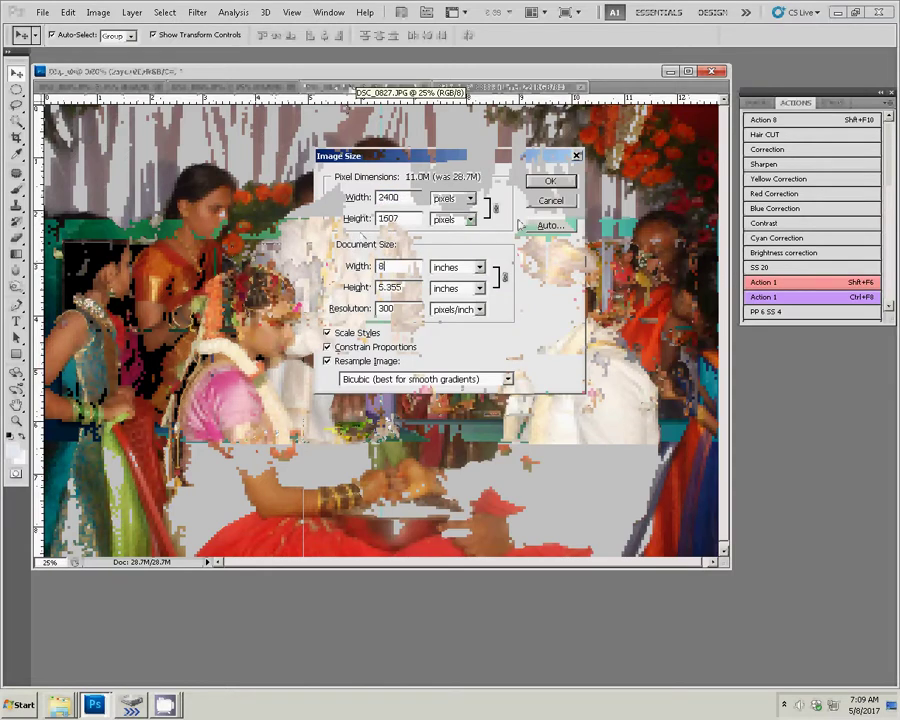
click(540, 185)
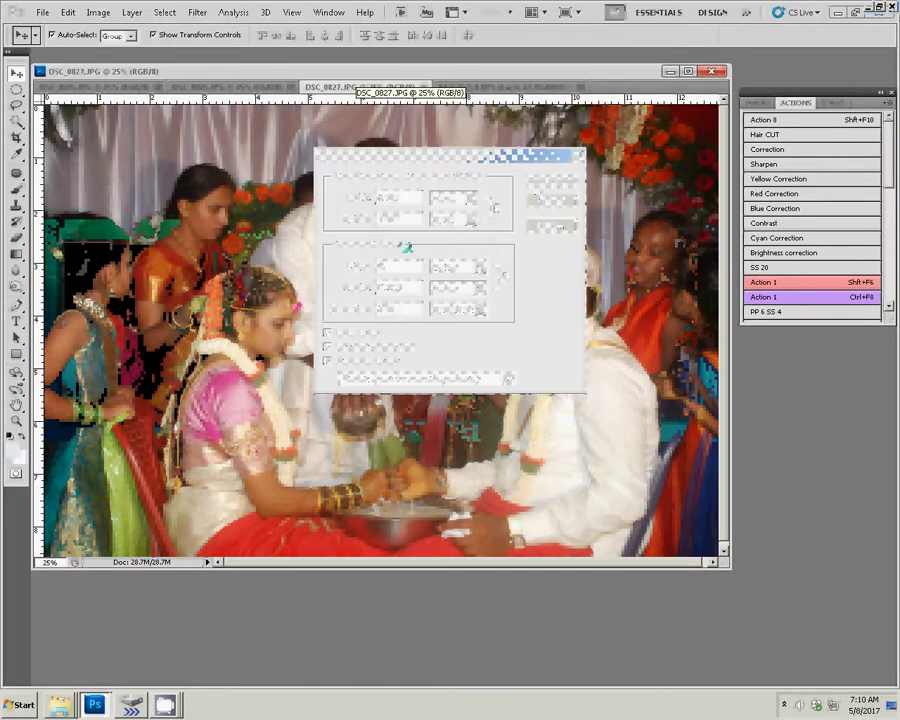
- Copy the resized photo and close DSC_0827.JPG without saving
click(67, 13)
mouse_move(91, 135)
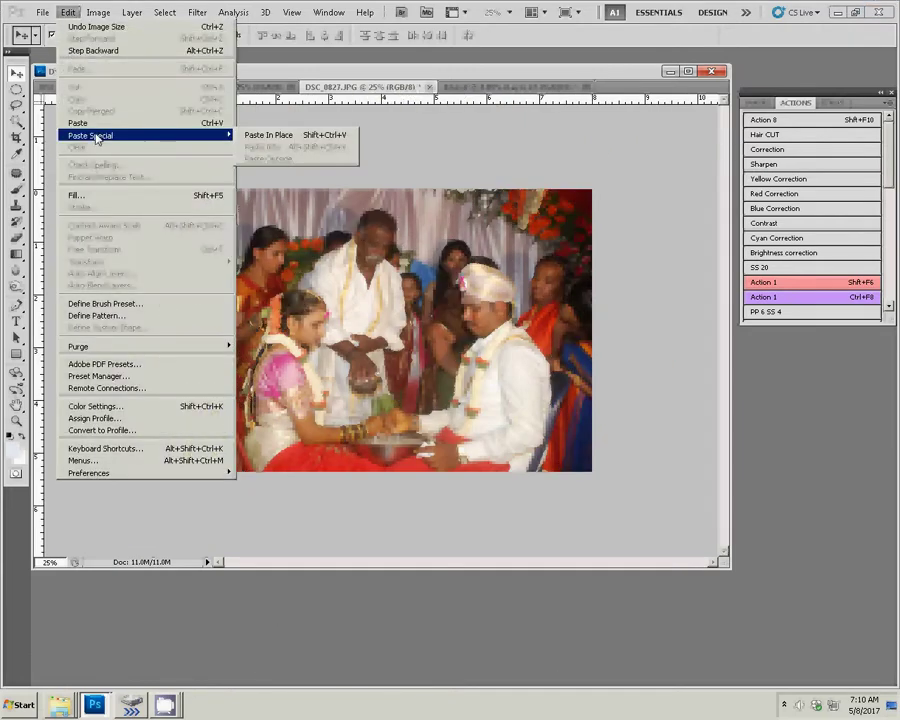
click(268, 134)
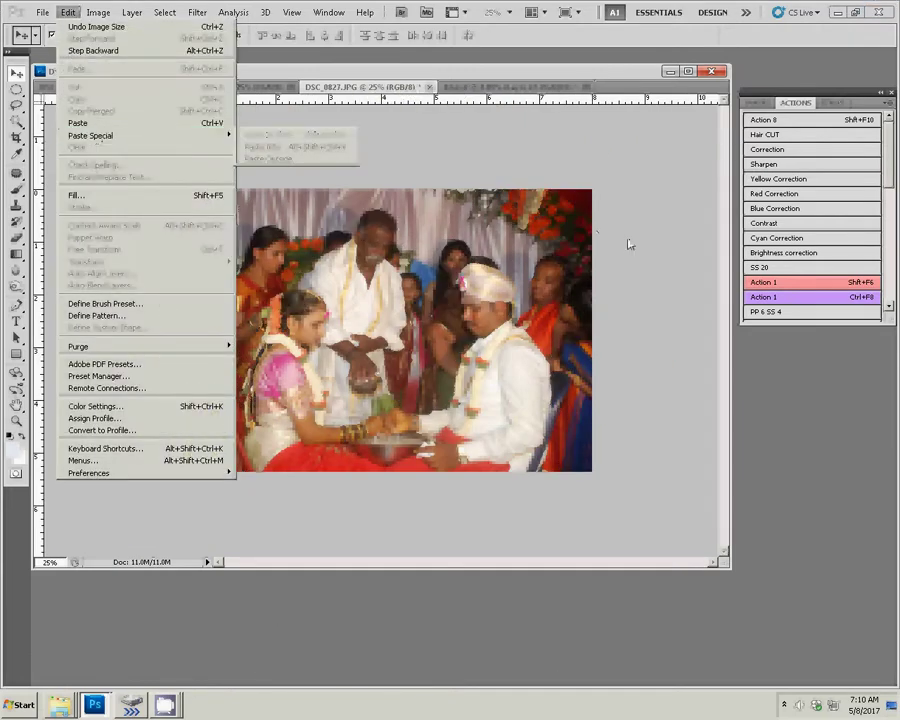
key(ctrl+t)
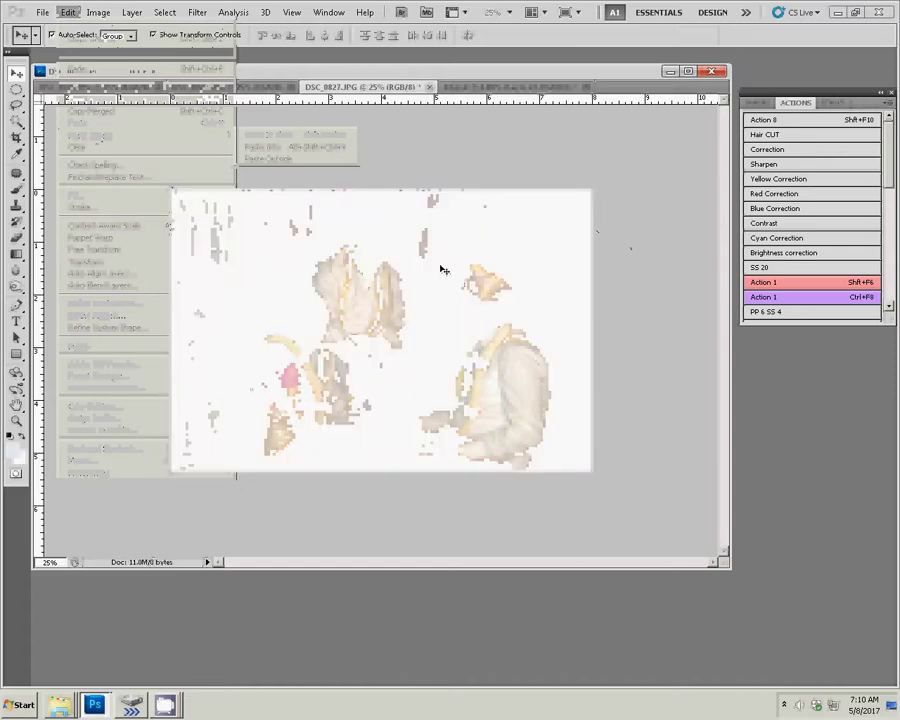
click(429, 87)
click(462, 266)
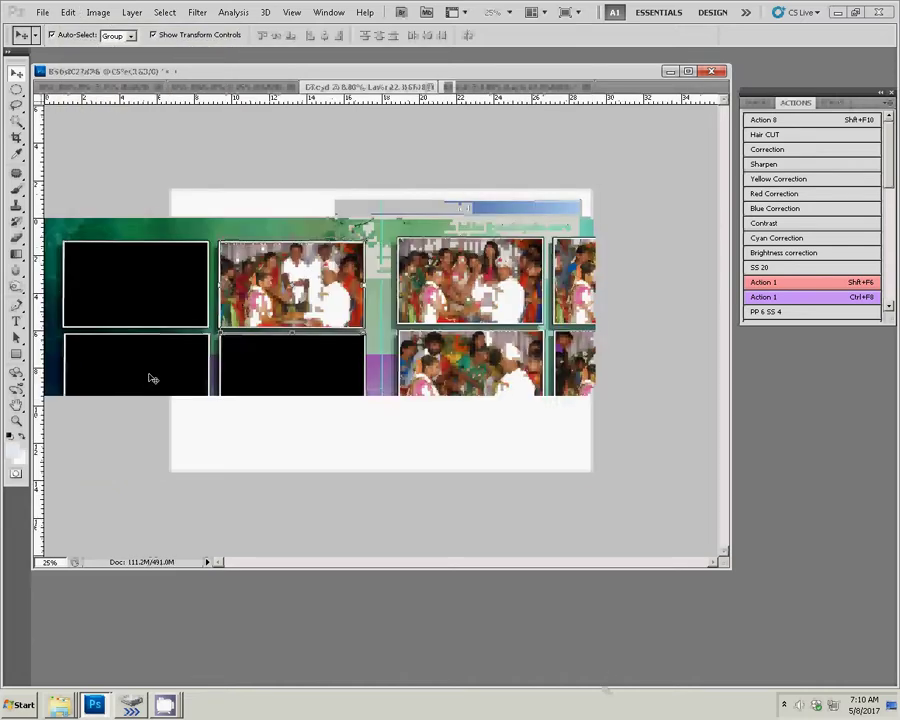
- Select the bottom-middle black frame and run Action 9 to paste the photo in
key(w)
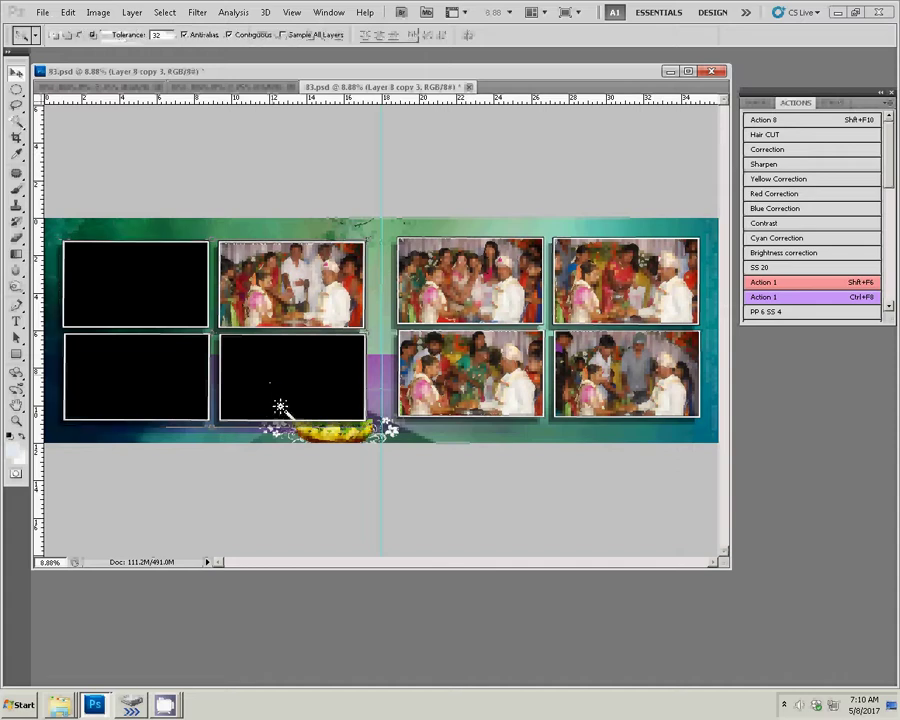
click(272, 392)
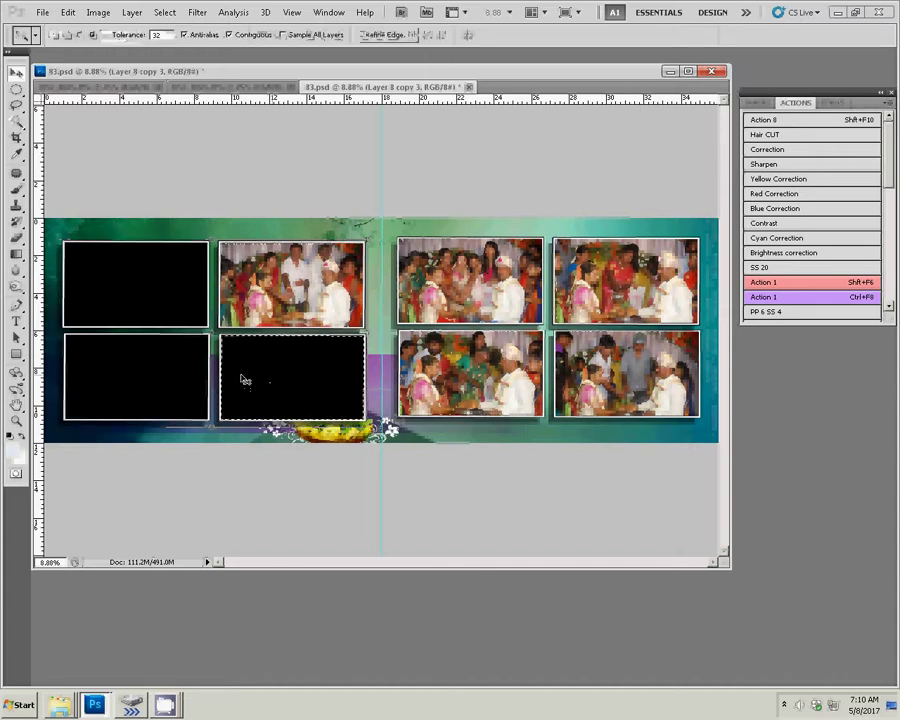
key(shift+F6)
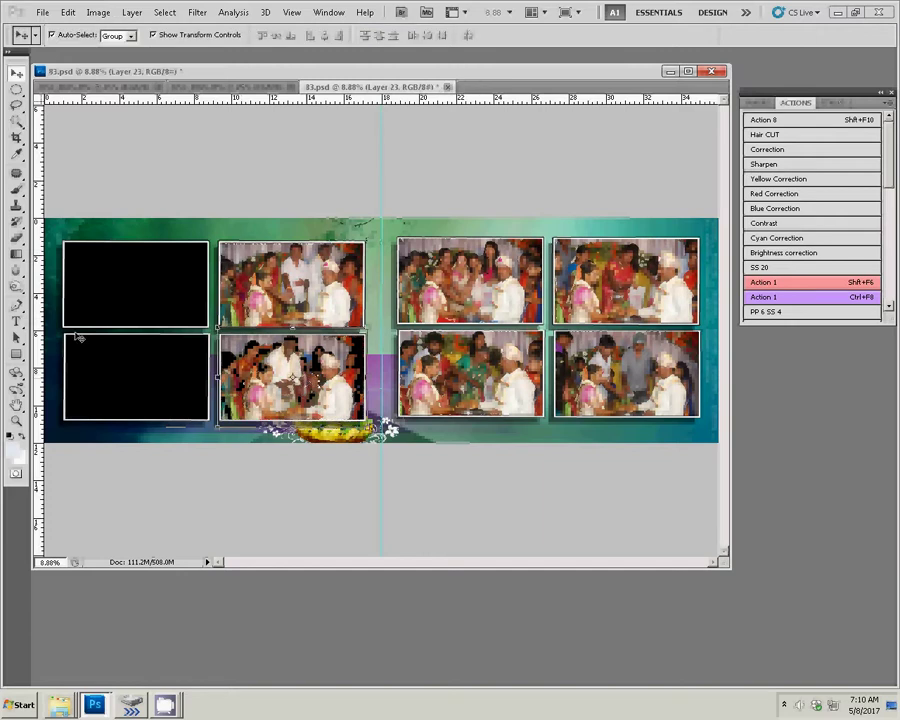
- Resize DSC_0826.JPG to a width of 8 inches
click(236, 88)
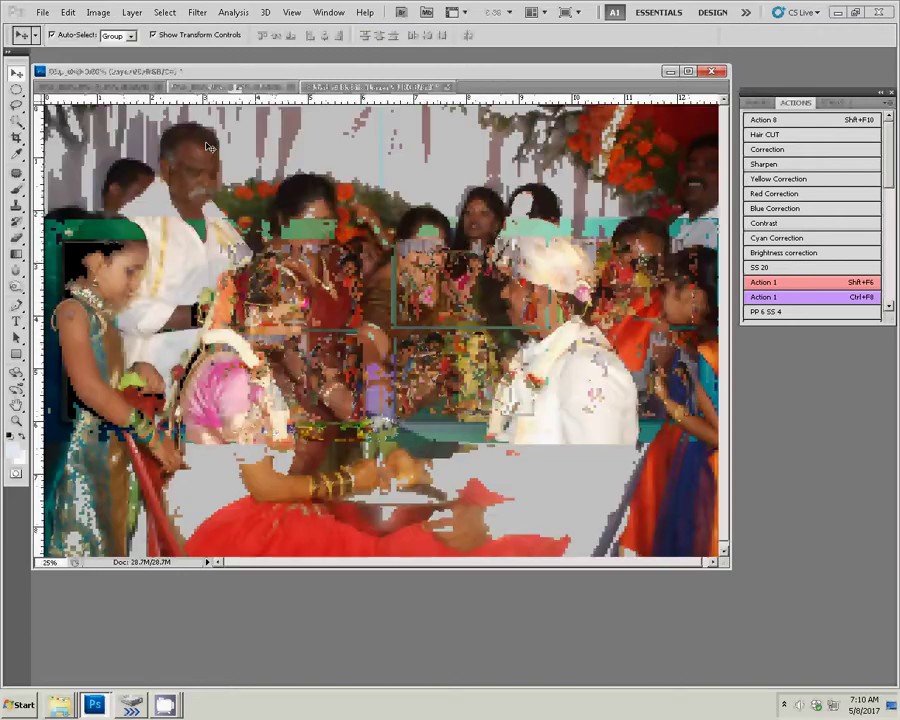
key(ctrl+alt+i)
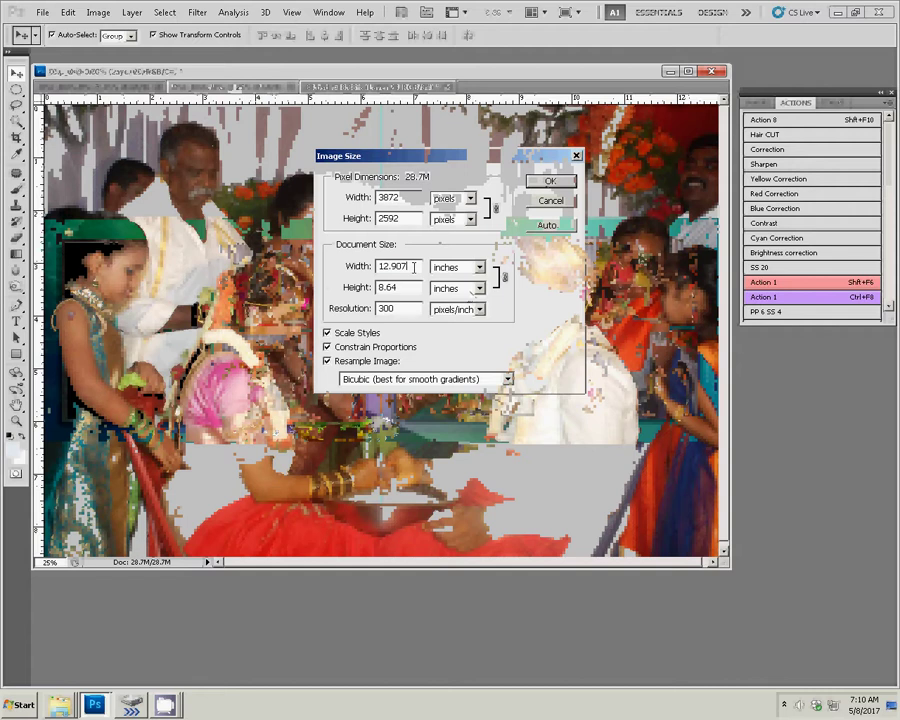
click(357, 270)
text(8)
key(Return)
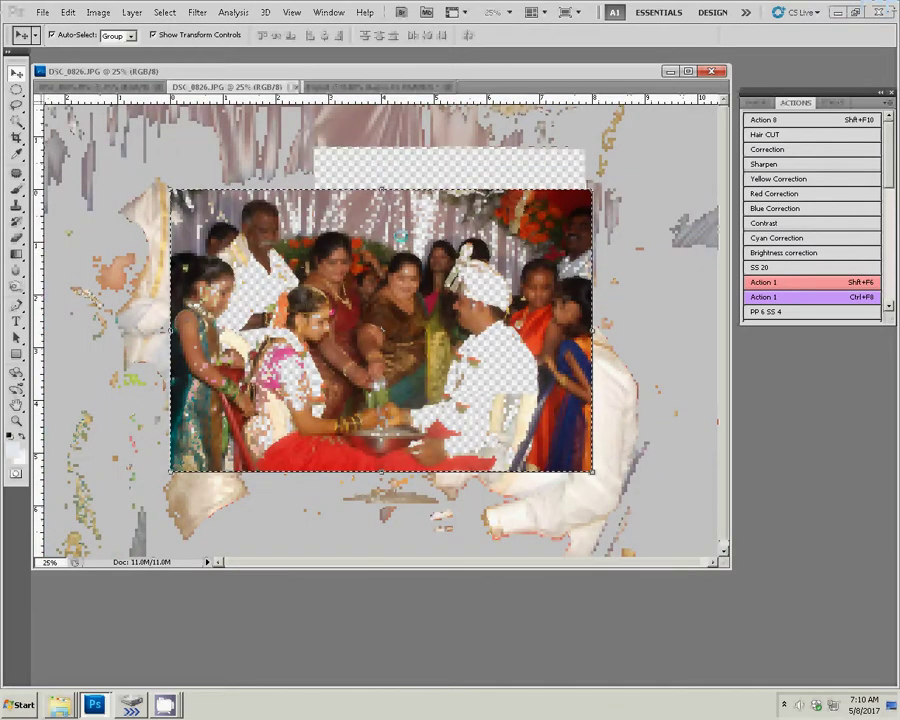
- Close DSC_0826 without saving and Paste Into its photo in the top-left black frame
key(ctrl+w)
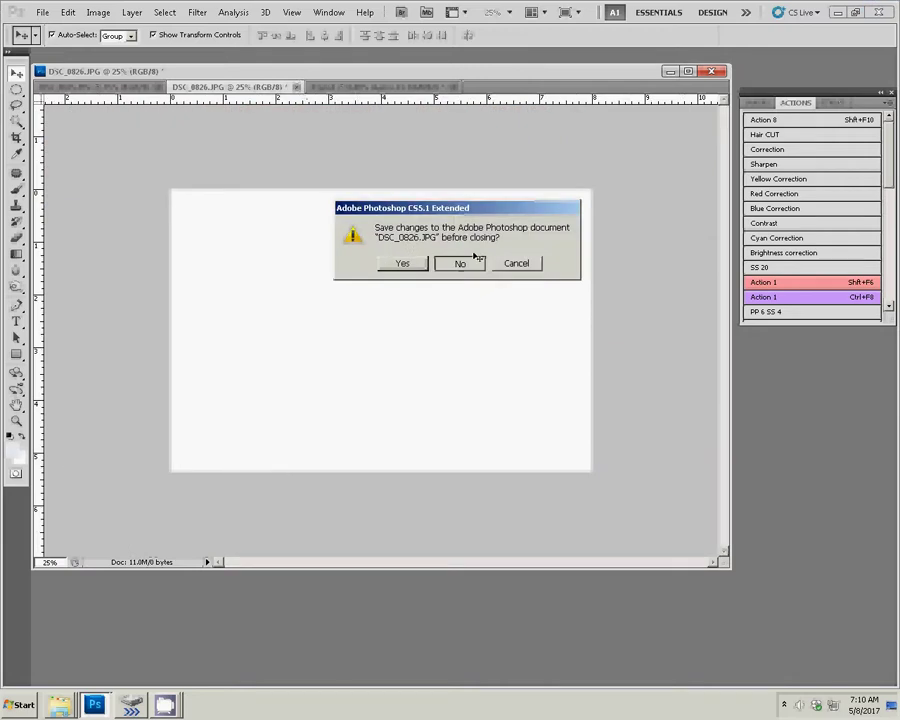
click(476, 258)
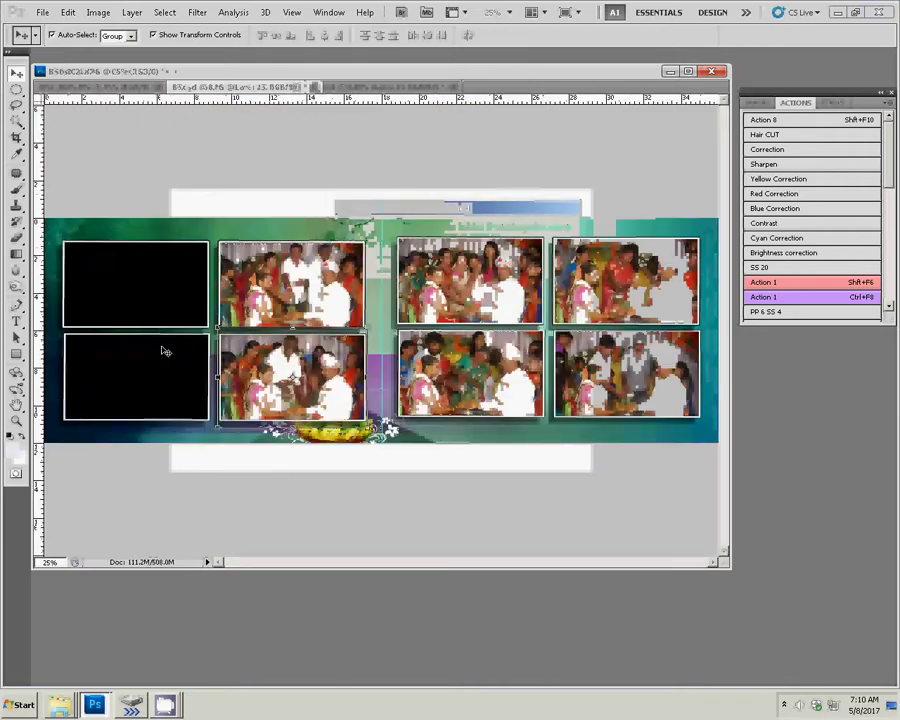
key(w)
click(118, 287)
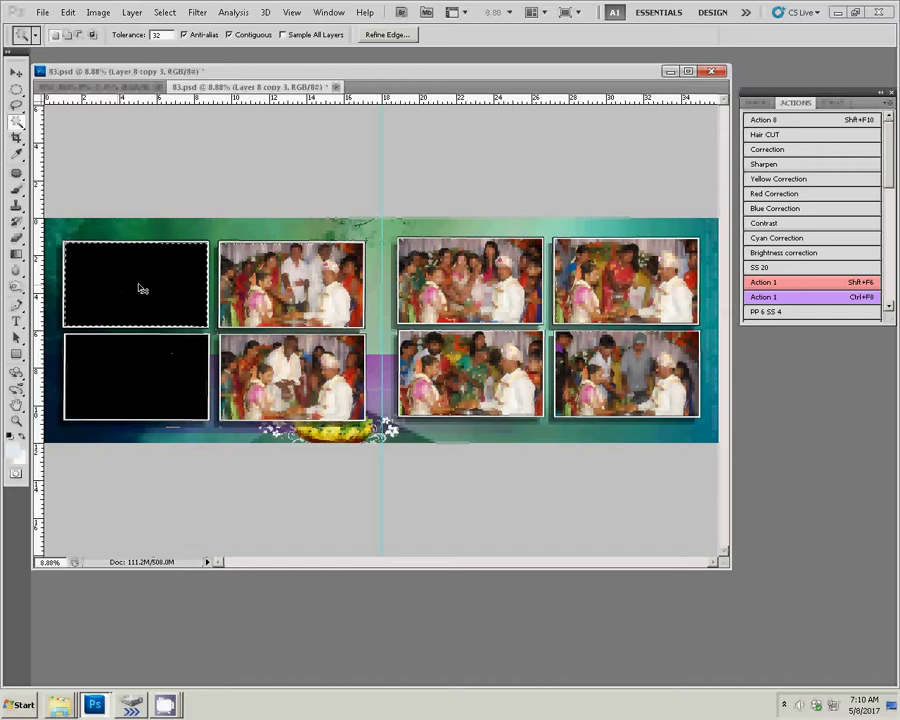
key(ctrl+shift+alt+v)
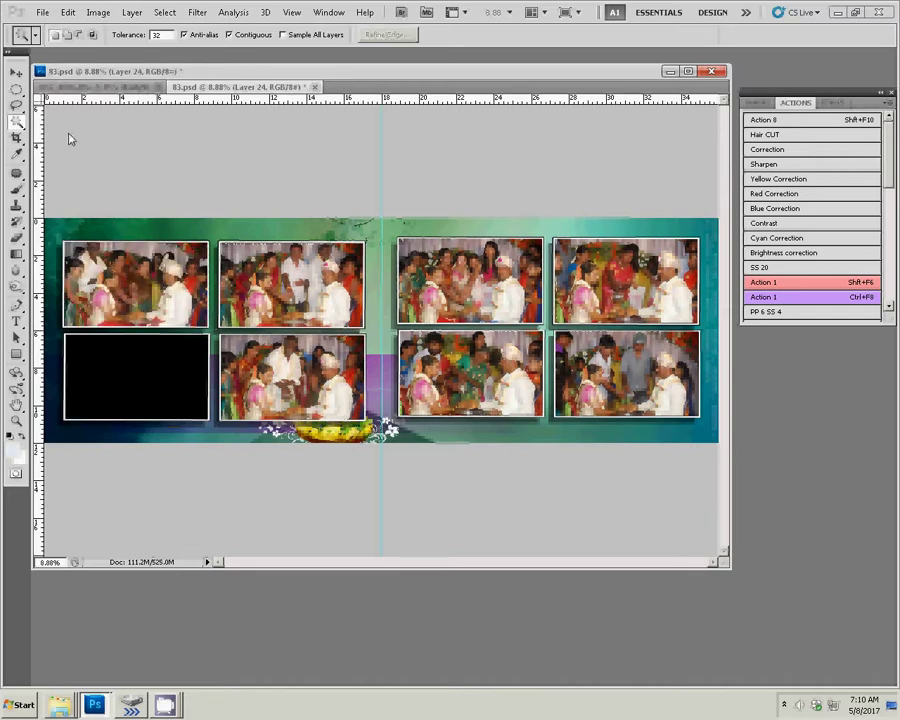
click(90, 87)
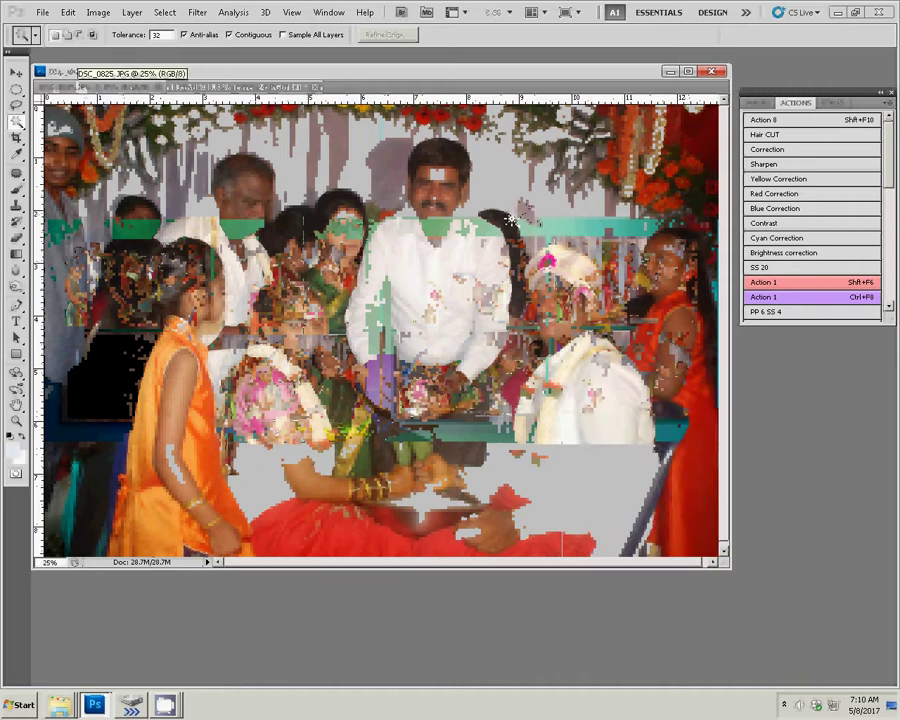
- Resize DSC_0825.JPG to a width of 8 inches
key(ctrl+alt+i)
key(Tab)
key(Tab)
text(8)
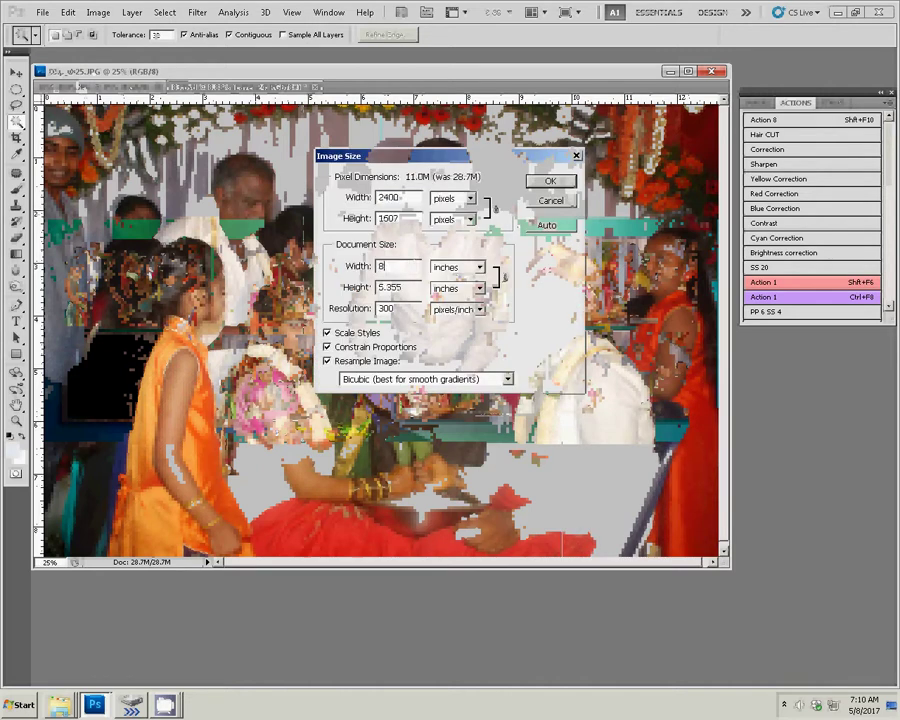
click(549, 181)
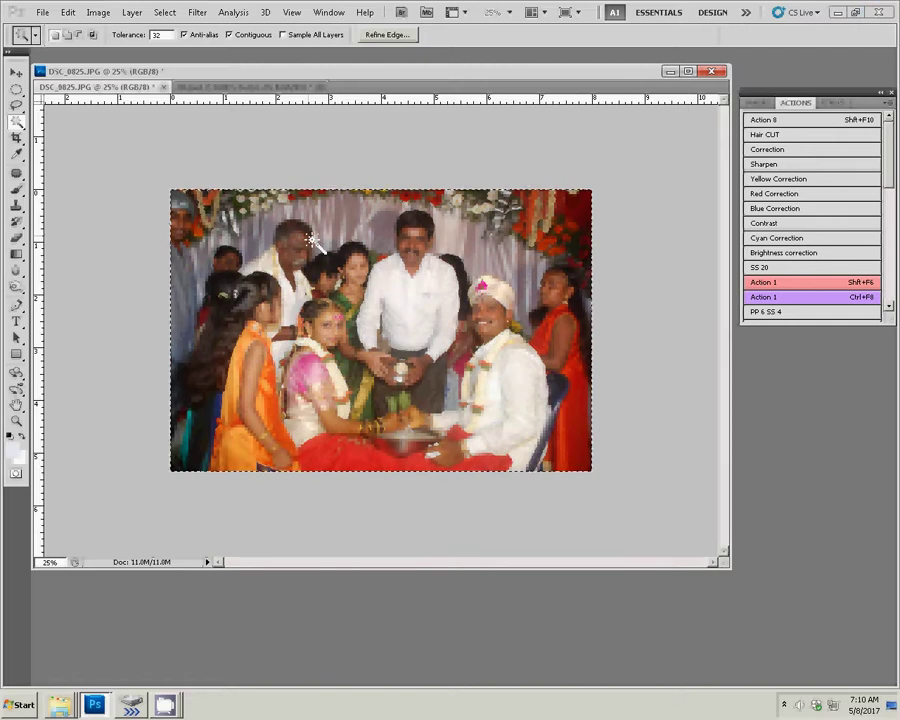
- Close DSC_0825 without saving and Paste Into its photo in the lower-left black frame
key(shift+F6)
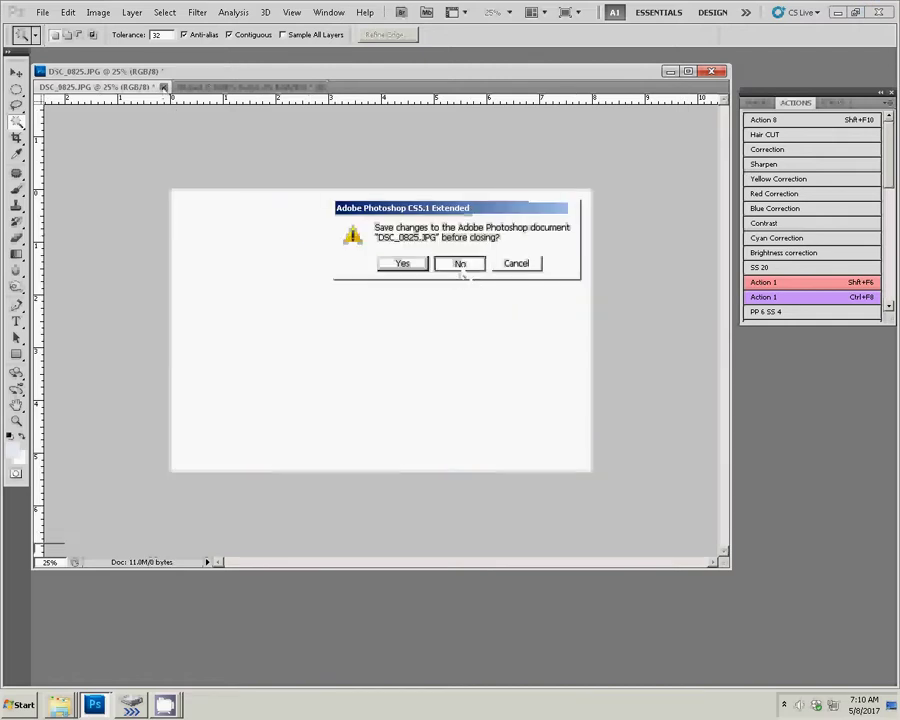
click(460, 264)
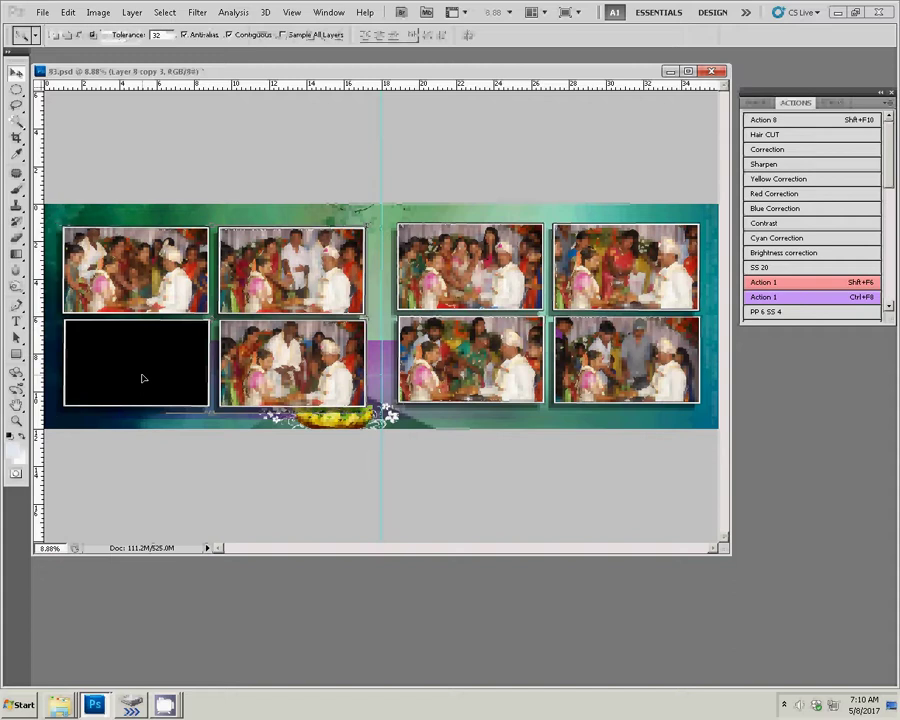
click(142, 376)
key(ctrl+alt+shift+v)
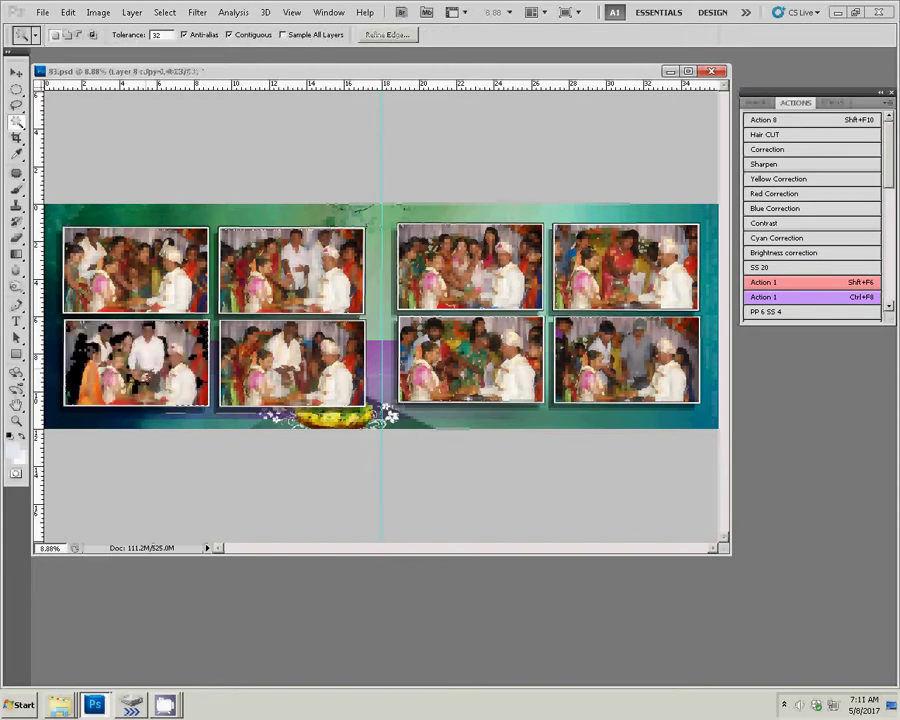
key(v)
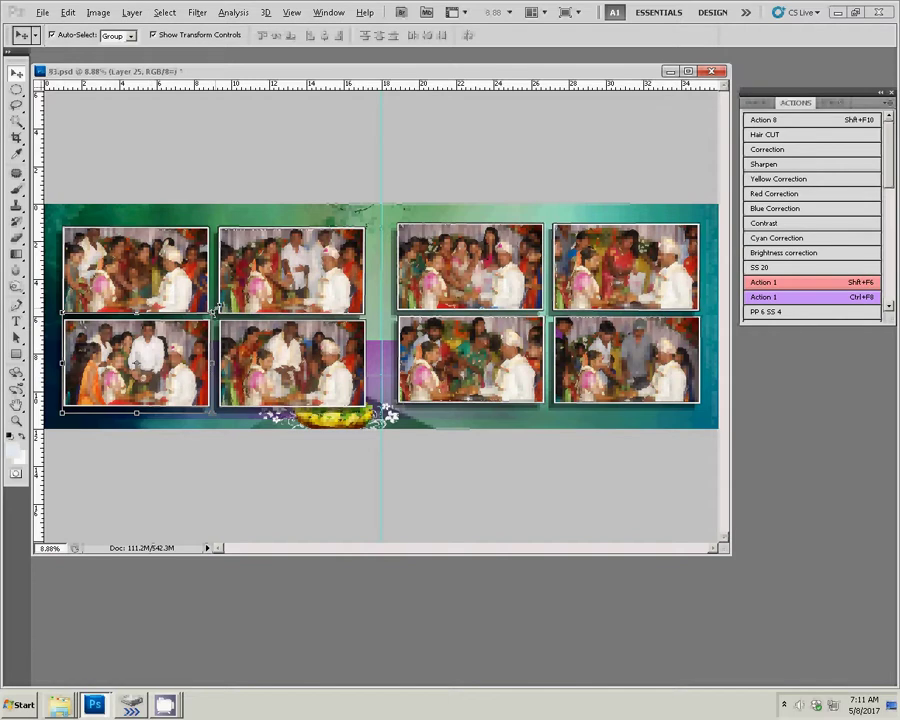
- Commit a transform on Layer 25, then move the flower ornament (Layer 16) right to centre on the fold
key(ctrl+t)
key(Return)
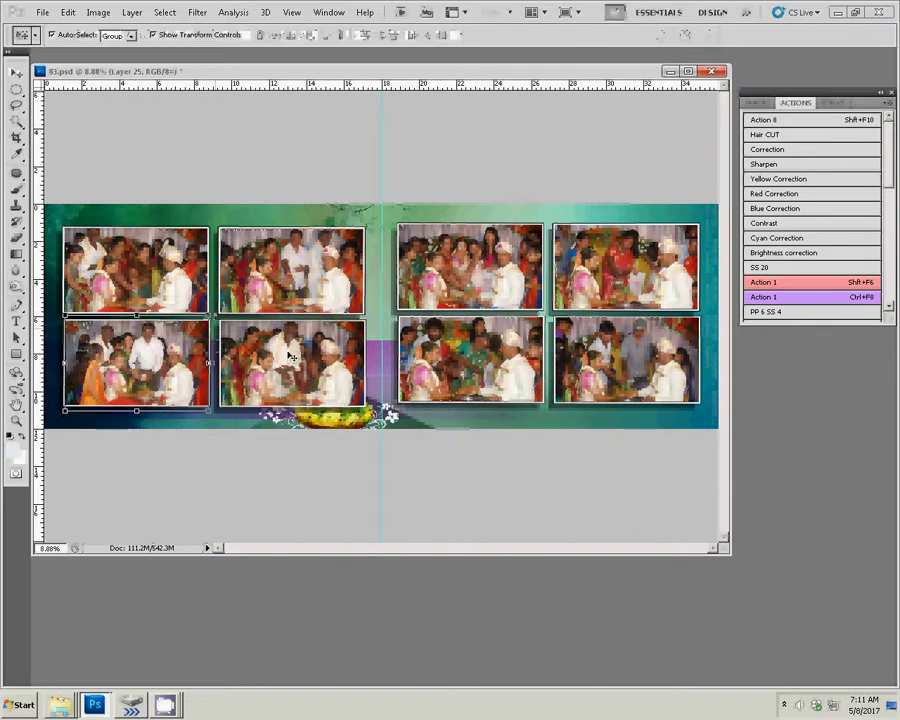
click(354, 425)
click(294, 438)
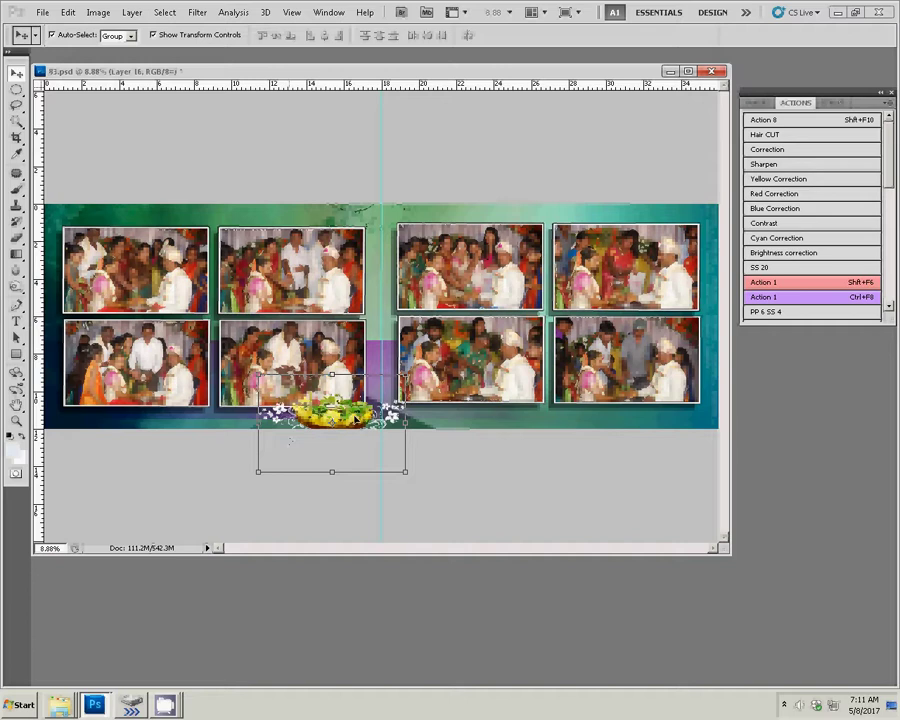
drag(357, 420, 406, 416)
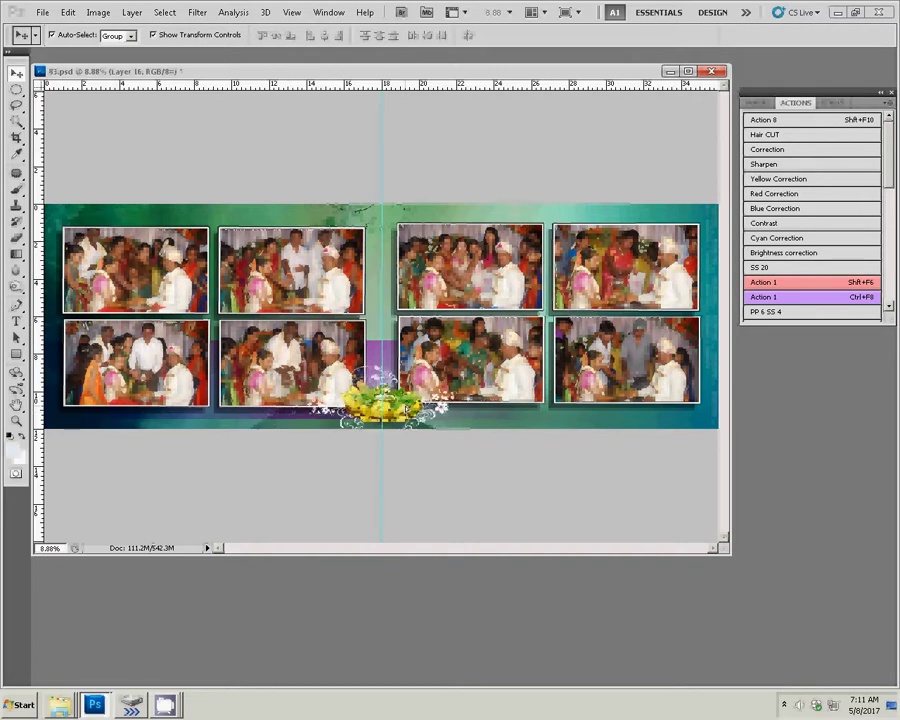
click(405, 411)
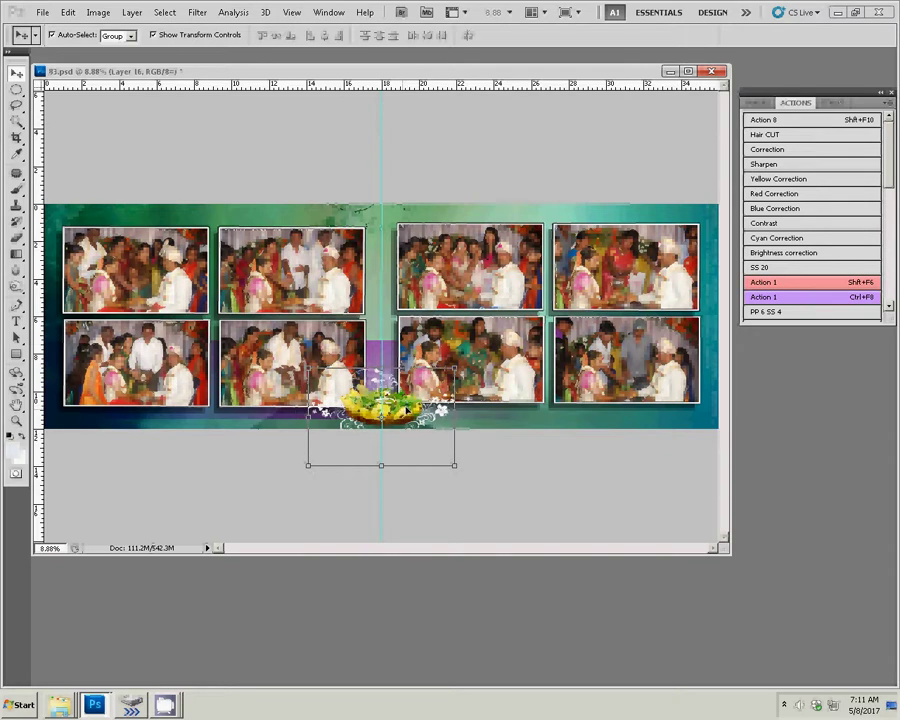
- Begin Save As and browse to the k5 folder on Local Disk (I:)
click(42, 13)
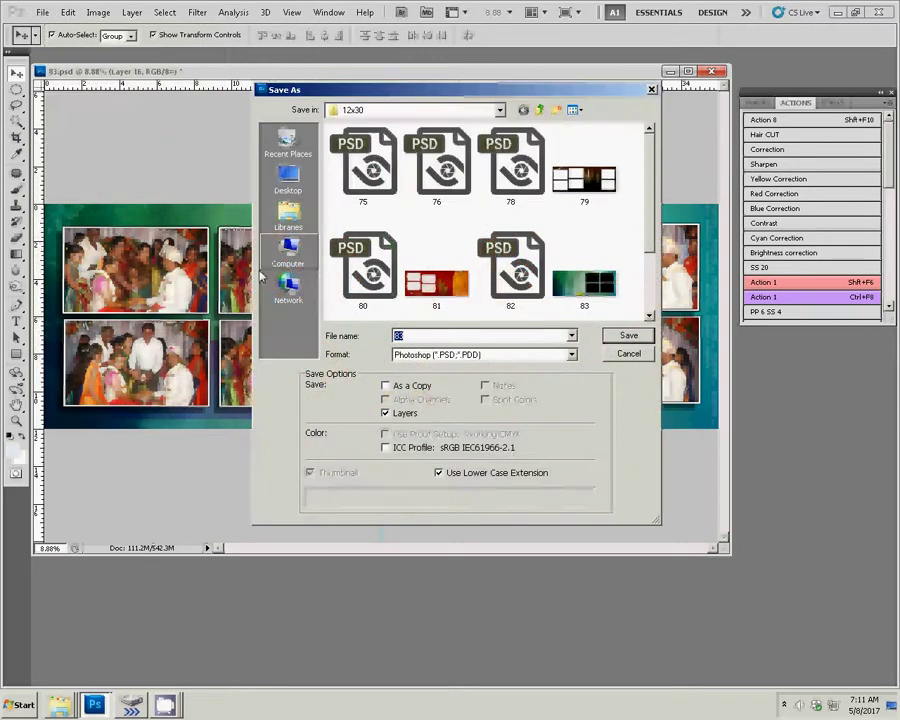
click(288, 250)
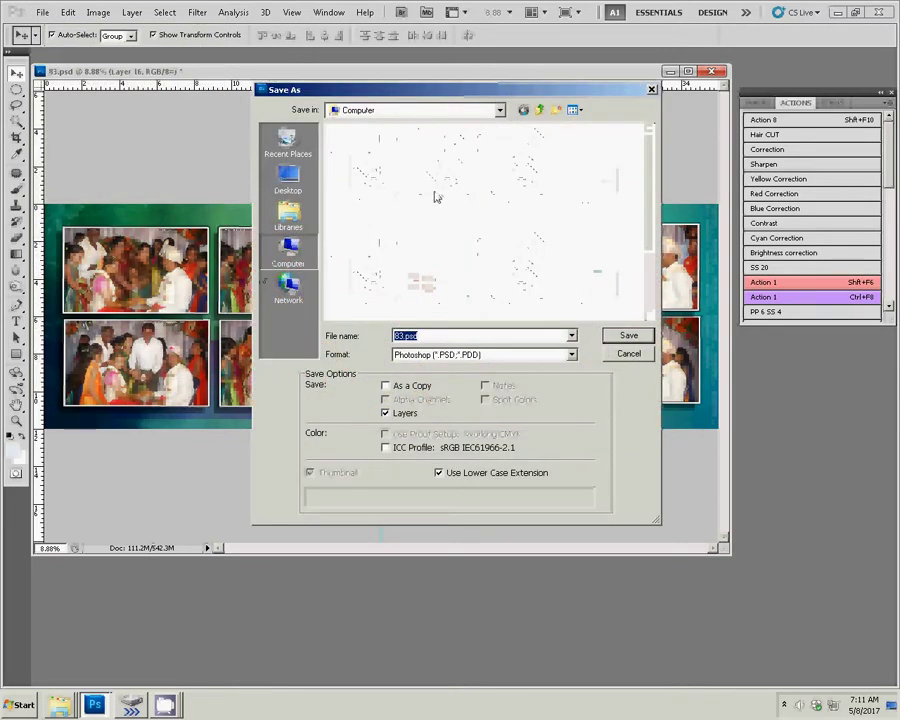
click(375, 180)
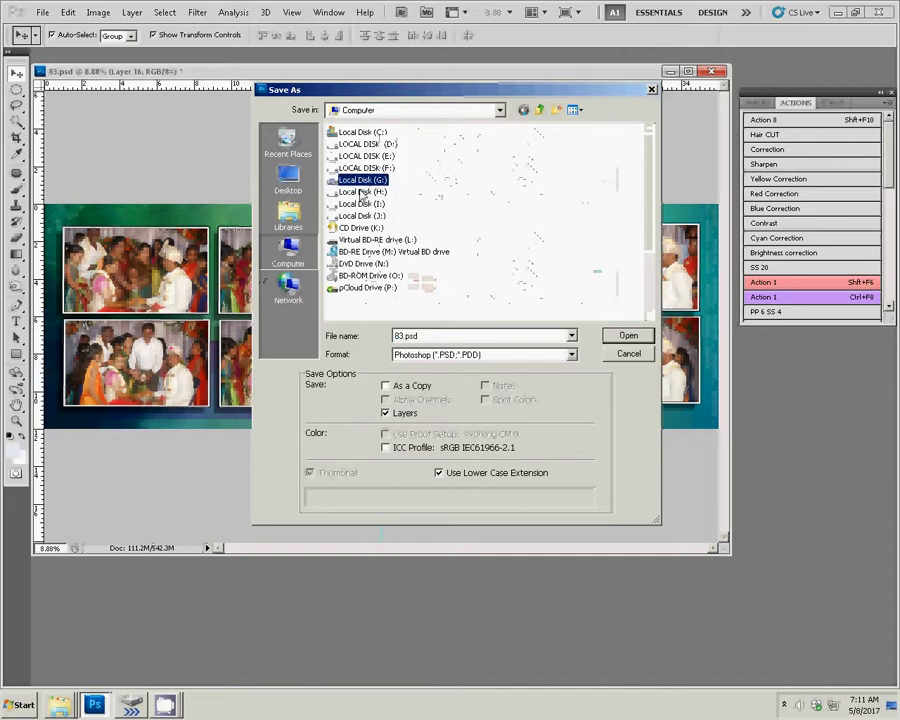
double_click(377, 205)
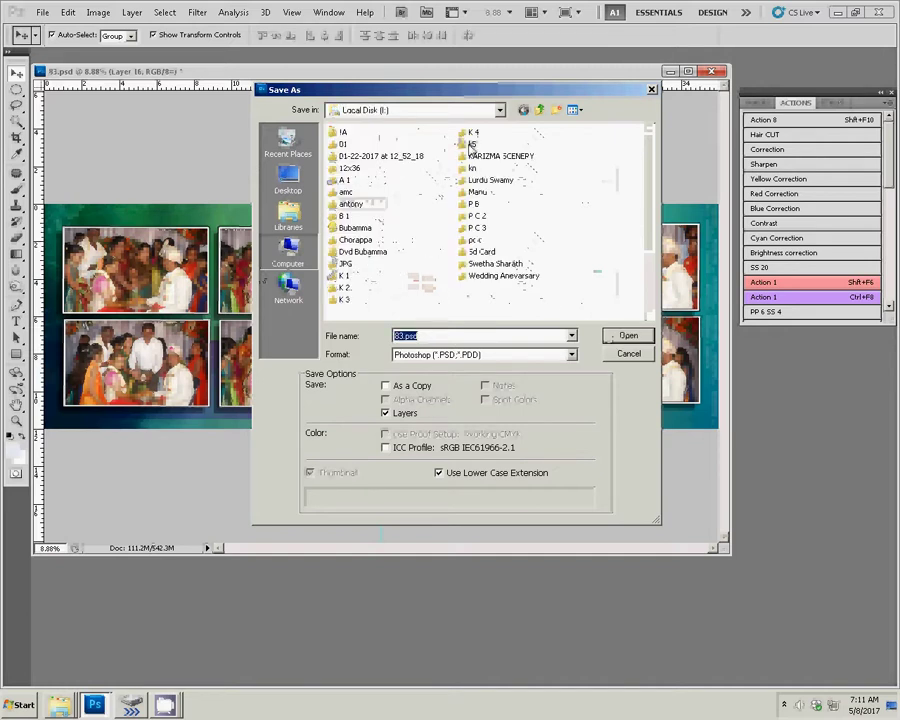
double_click(472, 144)
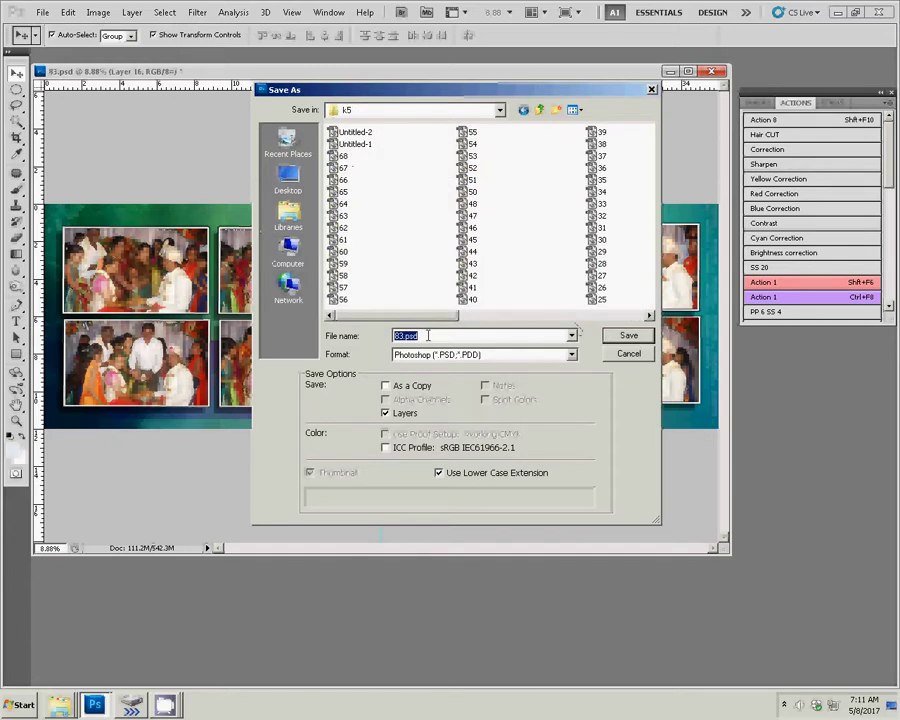
- Save the spread as 69.psd with Maximize Compatibility and close the document
text(6)
text(9)
key(Return)
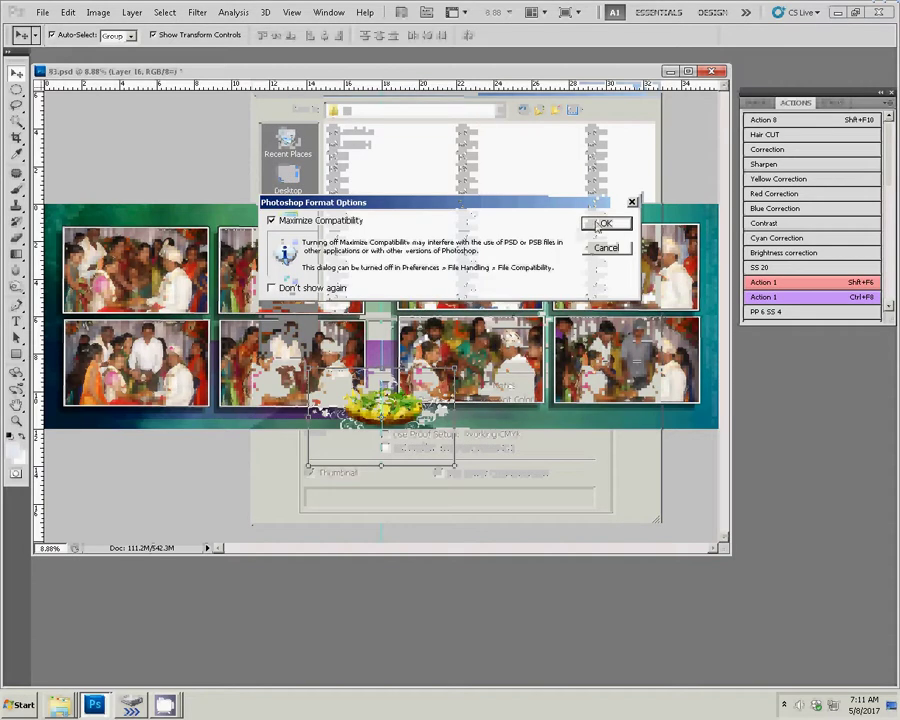
key(Return)
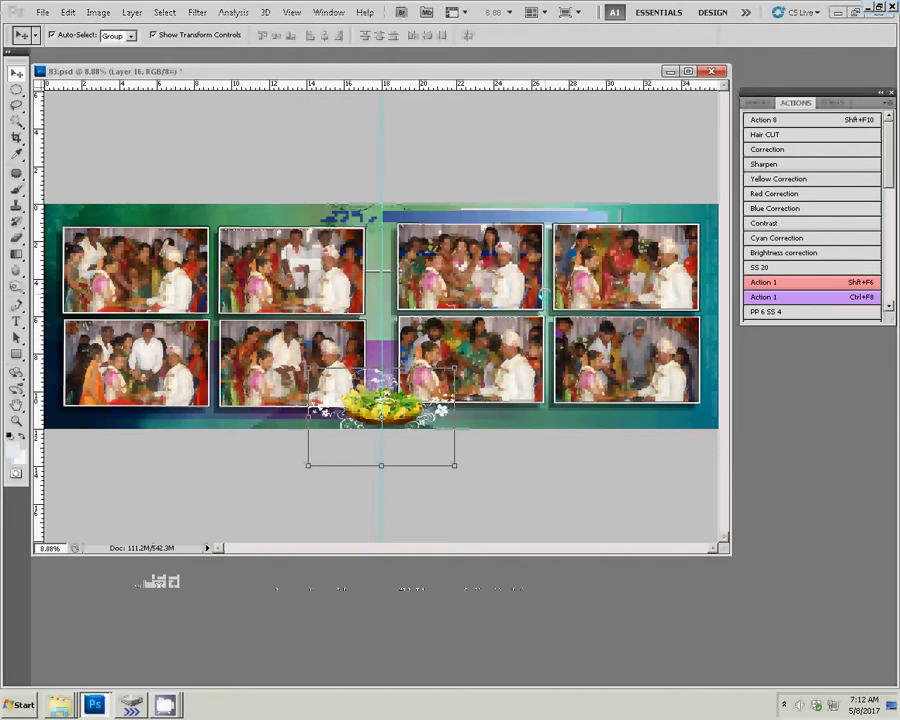
click(714, 72)
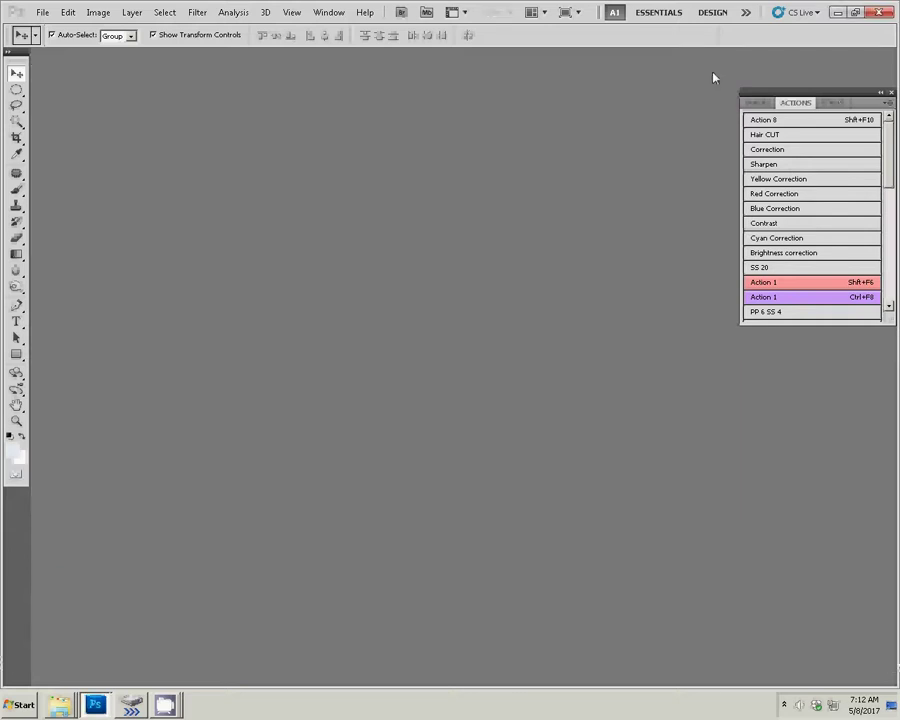
click(165, 705)
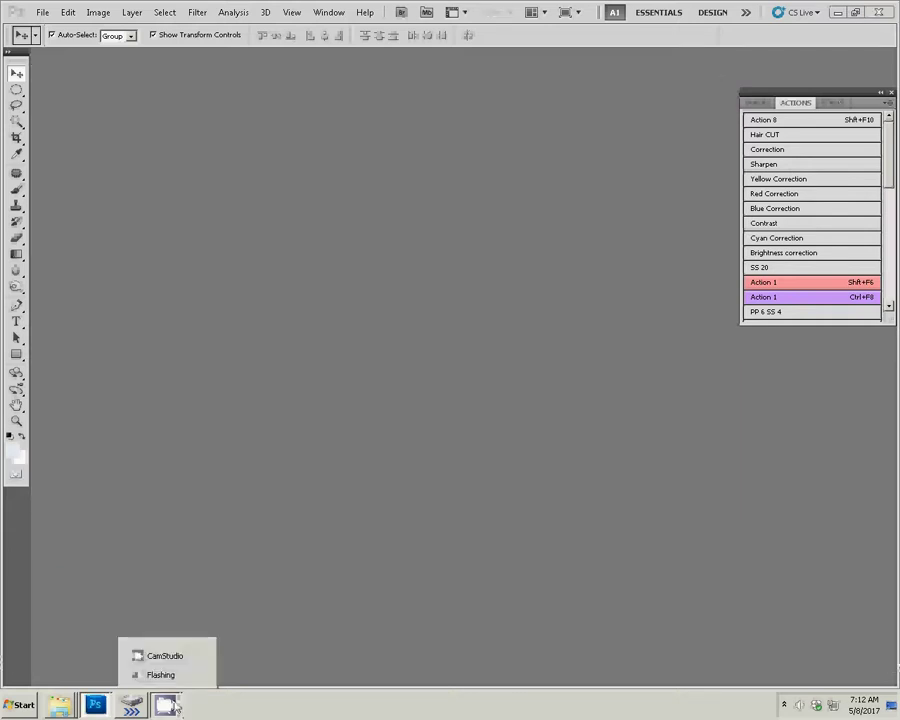